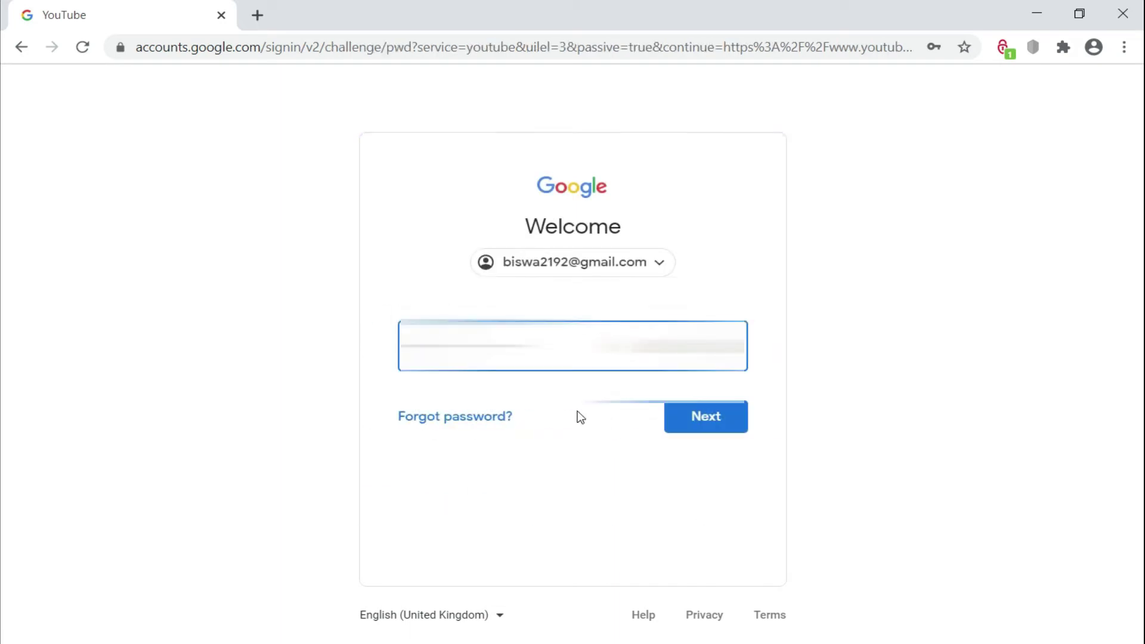
Step: Submit the account password to finish signing in to the Xtra Knowledge channel
{"action": "left_click", "coordinate": [719, 428]}
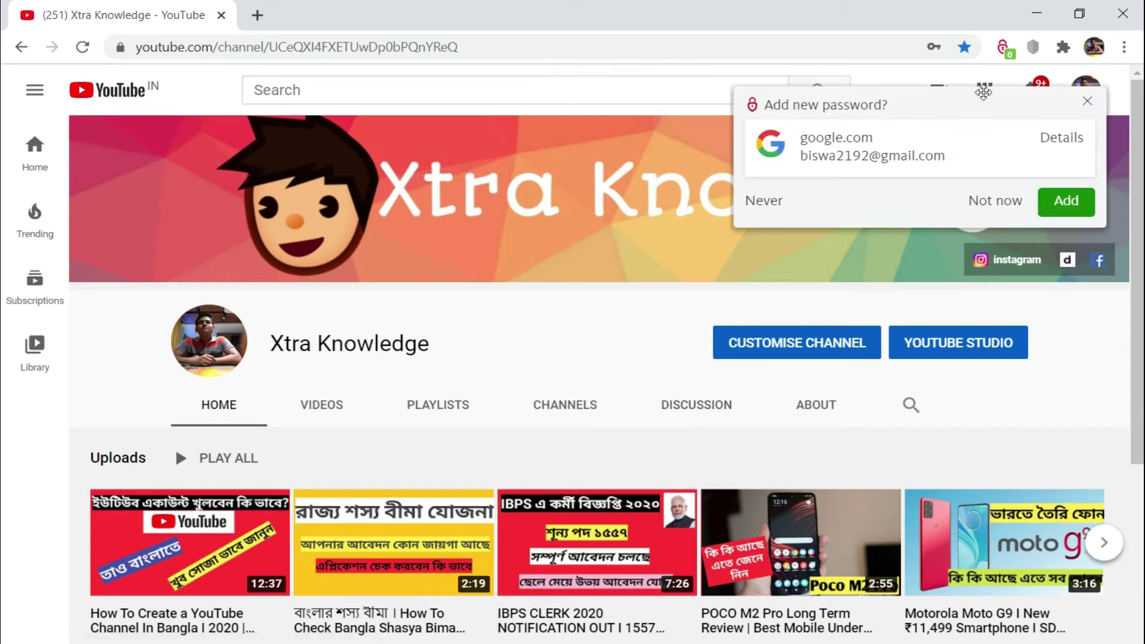
Step: Dismiss the save-password prompt and start a video upload from the Create menu
{"action": "left_click", "coordinate": [1088, 104]}
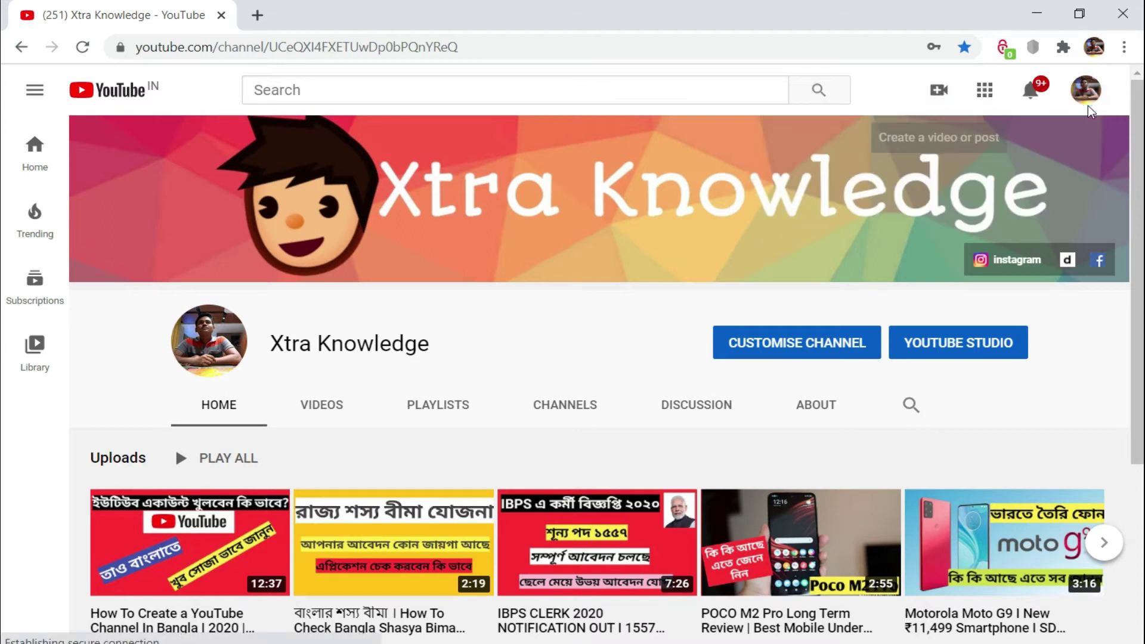
{"action": "left_click", "coordinate": [940, 95]}
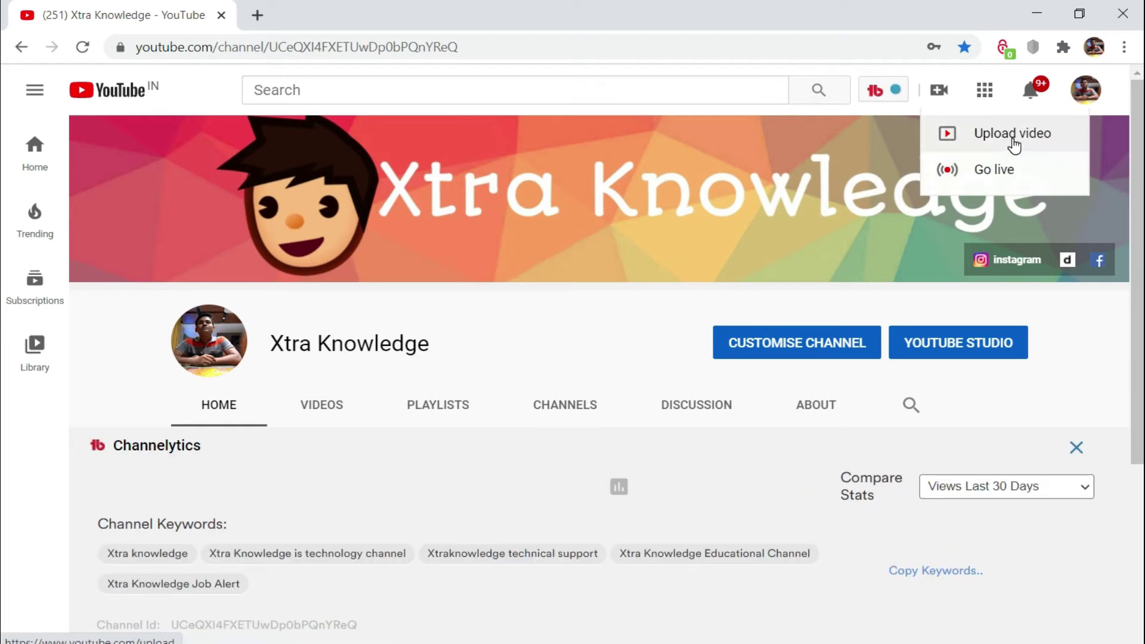
{"action": "left_click", "coordinate": [1013, 141]}
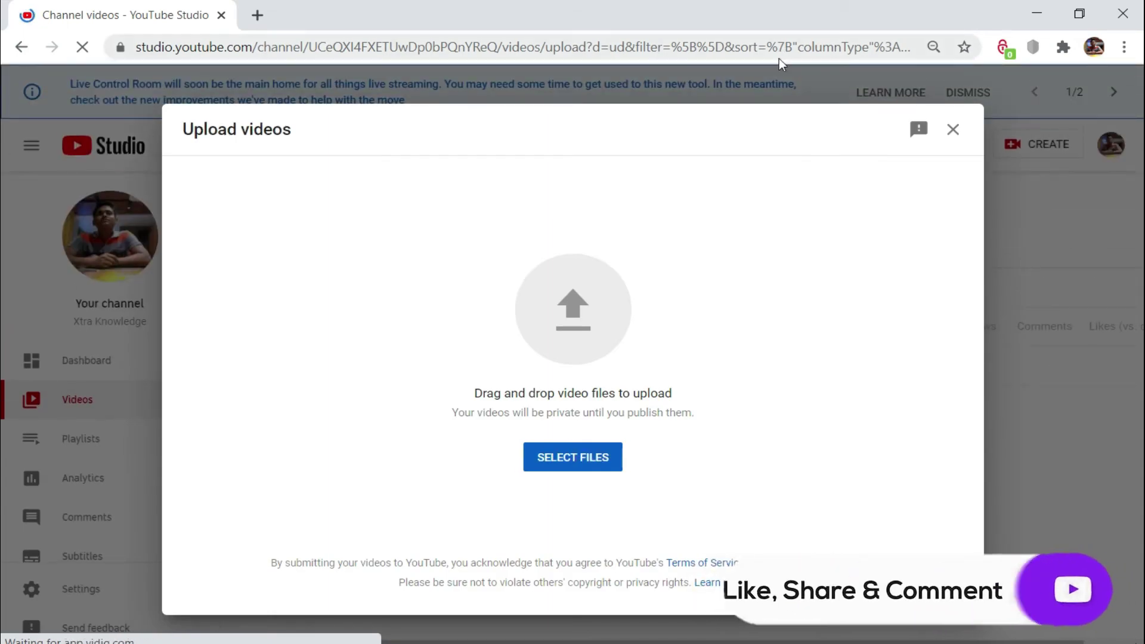
Step: Select the 'Amazon affiliated market' video file to begin uploading it
{"action": "left_click", "coordinate": [572, 457]}
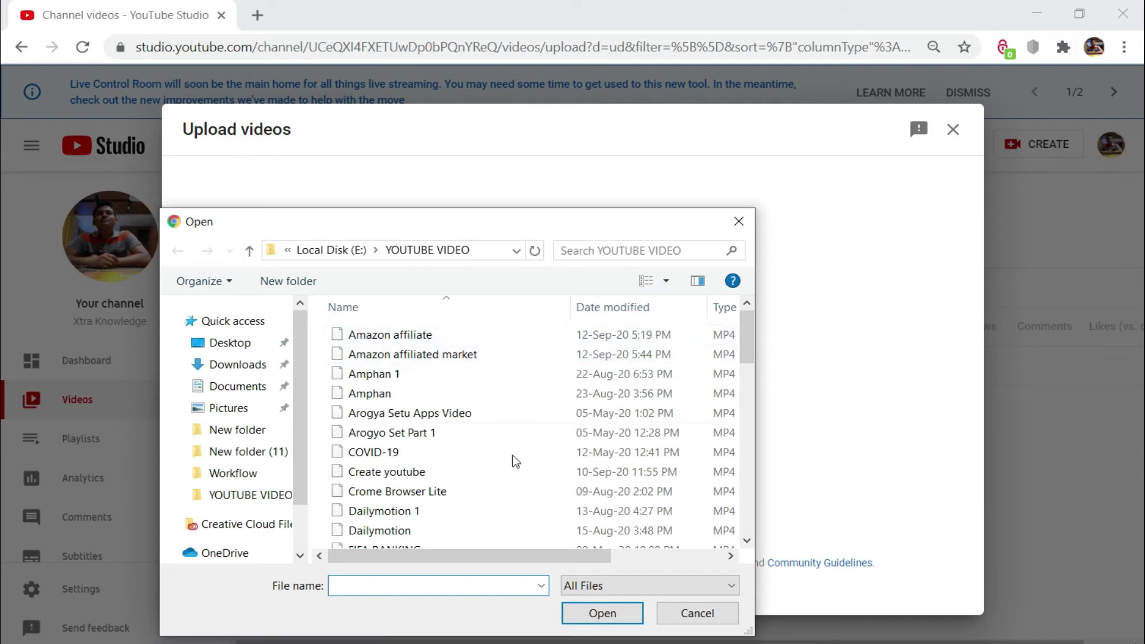
{"action": "double_click", "coordinate": [433, 355]}
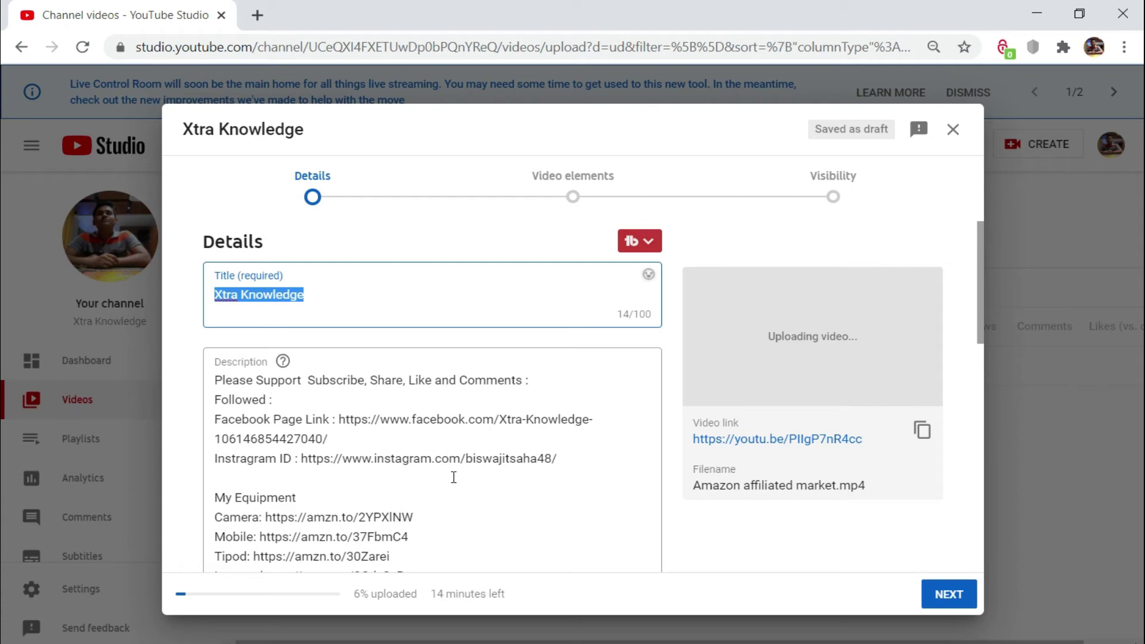
Step: Replace the title with 'How To Create Amazon Affiliate Account (2020) I Step By Step'
{"action": "scroll", "coordinate": [453, 477], "scroll_direction": "down", "scroll_amount": 3}
{"action": "scroll", "coordinate": [455, 474], "scroll_direction": "up", "scroll_amount": 3}
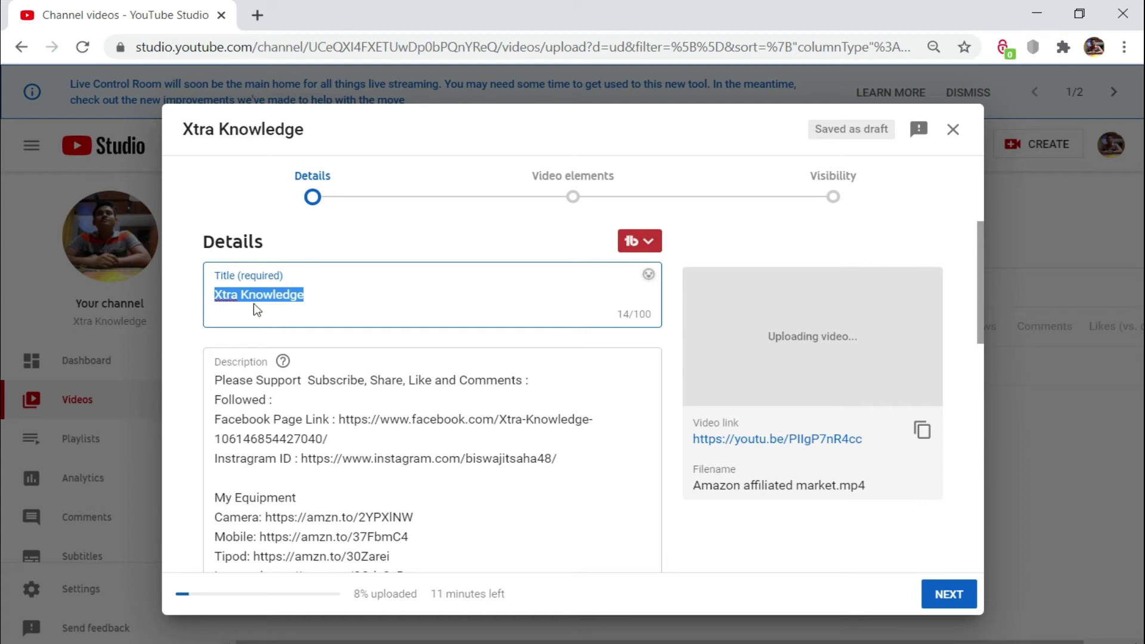
{"action": "scroll", "coordinate": [380, 375], "scroll_direction": "down", "scroll_amount": 5}
{"action": "scroll", "coordinate": [379, 391], "scroll_direction": "down", "scroll_amount": 5}
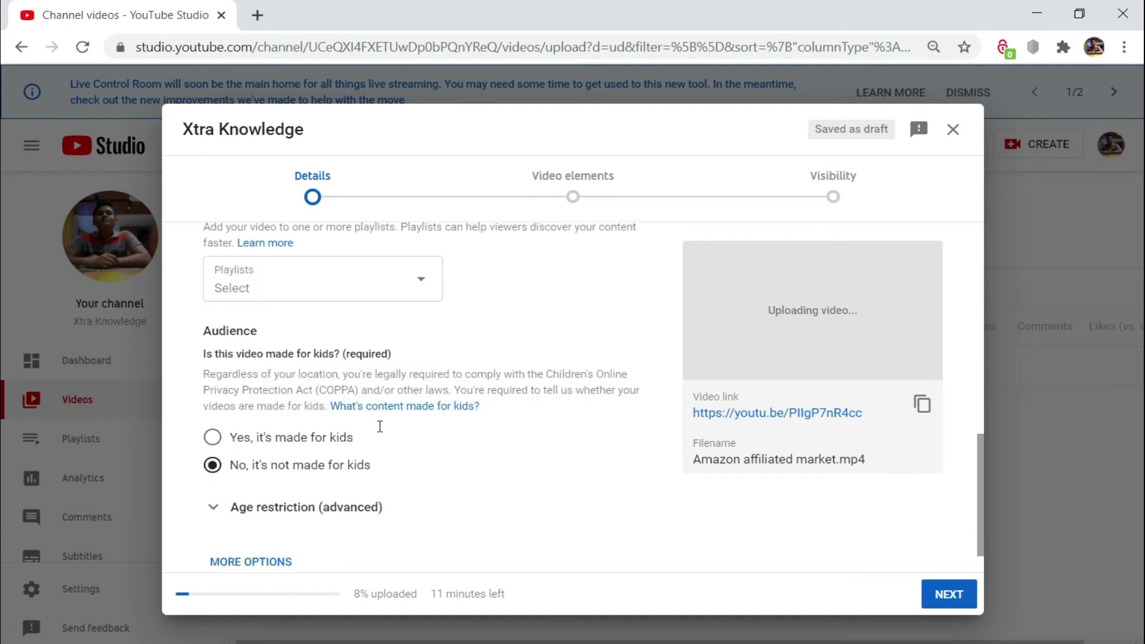
{"action": "scroll", "coordinate": [349, 516], "scroll_direction": "up", "scroll_amount": 10}
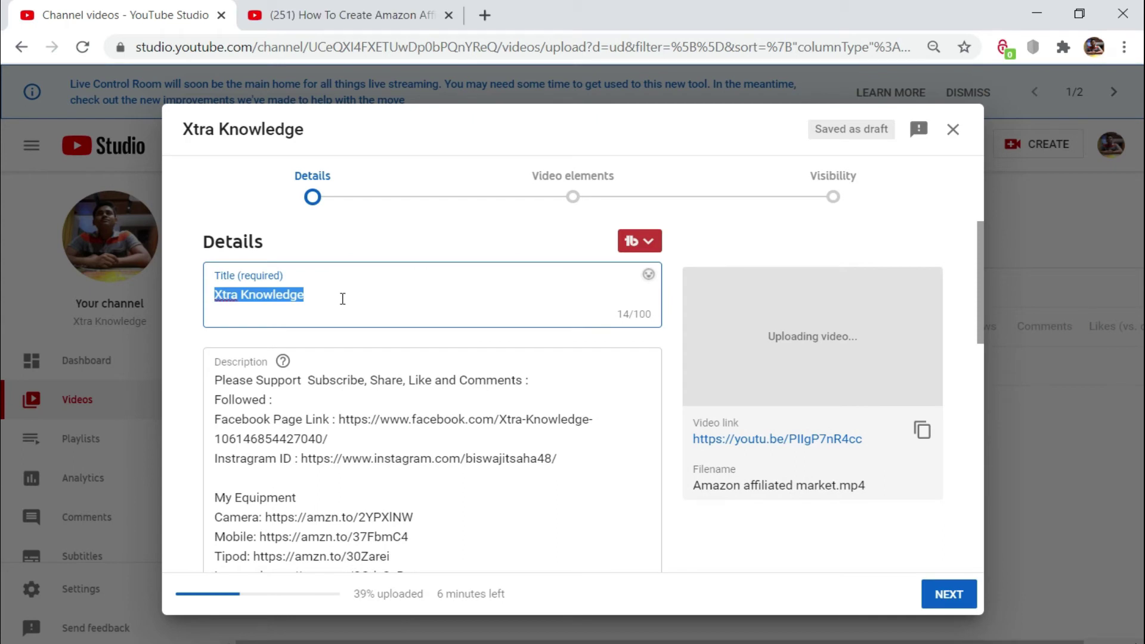
{"action": "type", "text": "How To Create Amazon Affiliate Account (2020)"}
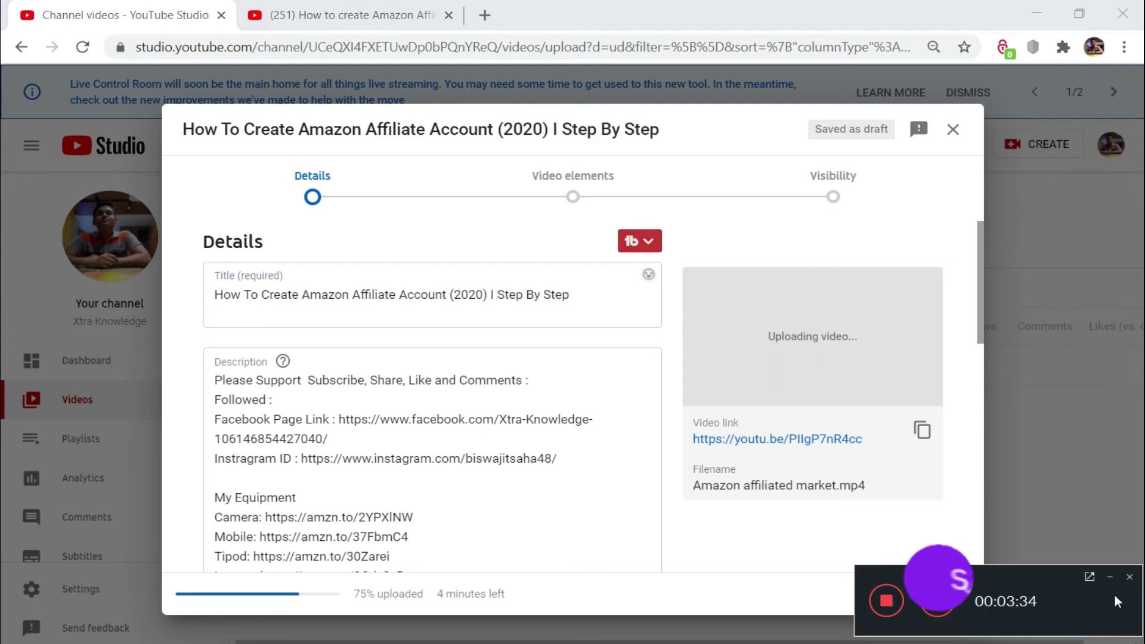
{"action": "left_click", "coordinate": [1110, 577]}
{"action": "left_click", "coordinate": [312, 471]}
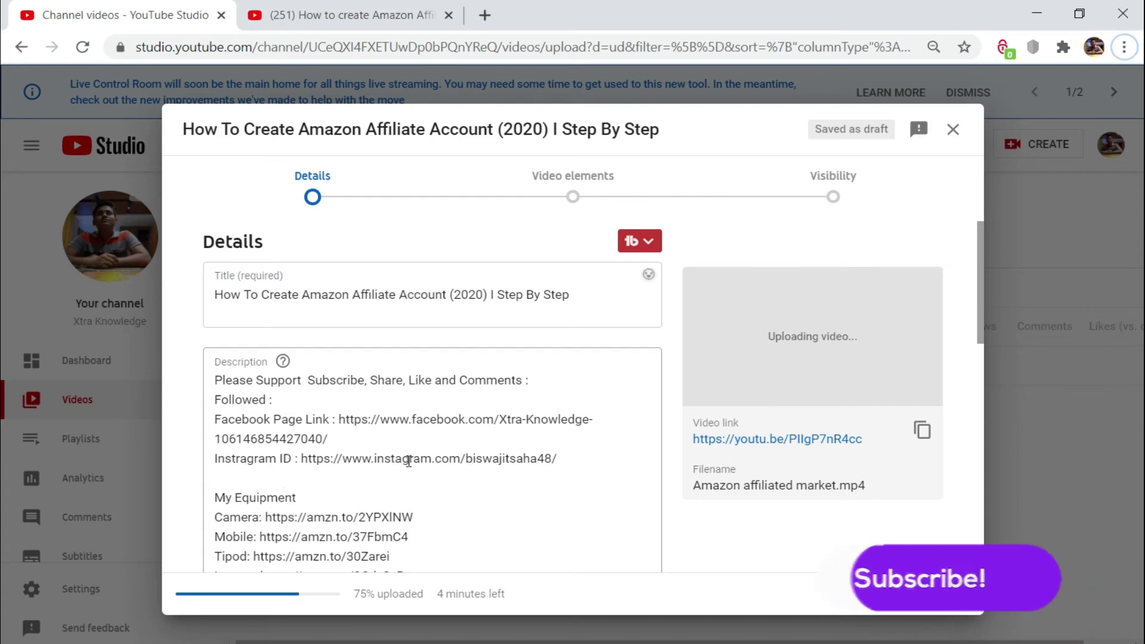
{"action": "scroll", "coordinate": [385, 417], "scroll_direction": "down", "scroll_amount": 5}
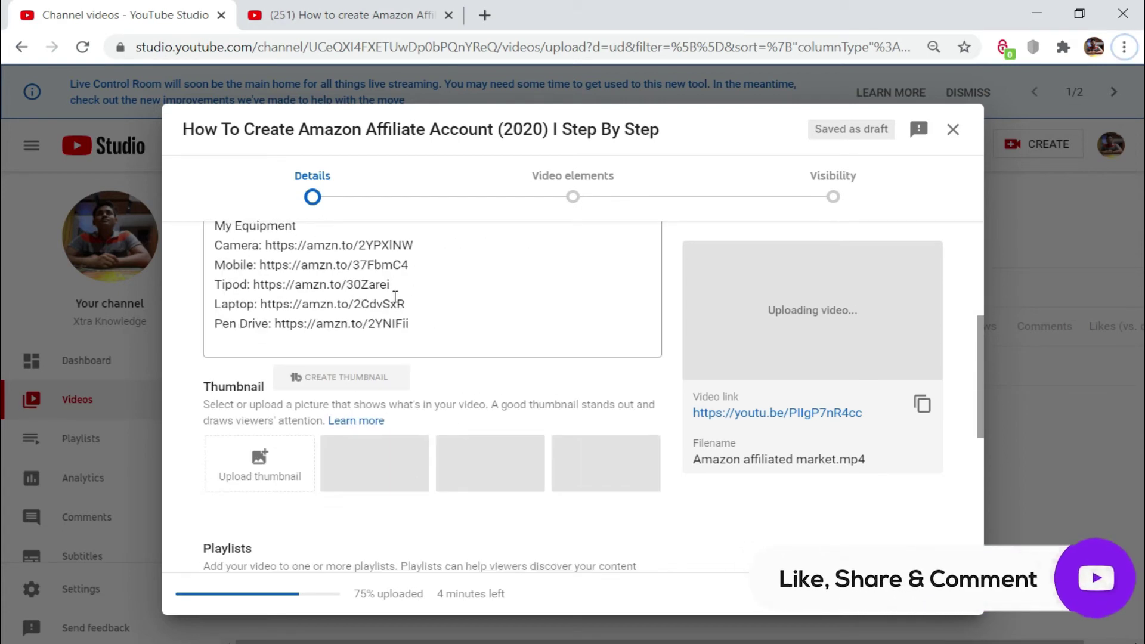
{"action": "scroll", "coordinate": [402, 495], "scroll_direction": "down", "scroll_amount": 2}
{"action": "scroll", "coordinate": [402, 493], "scroll_direction": "down", "scroll_amount": 1}
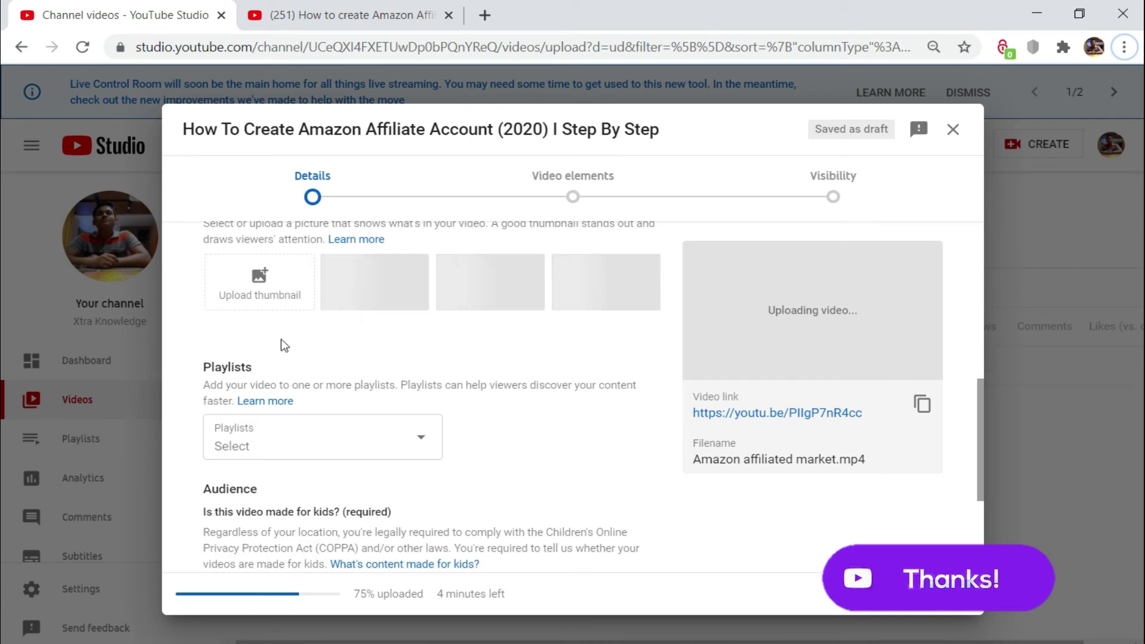
{"action": "scroll", "coordinate": [267, 349], "scroll_direction": "up", "scroll_amount": 2}
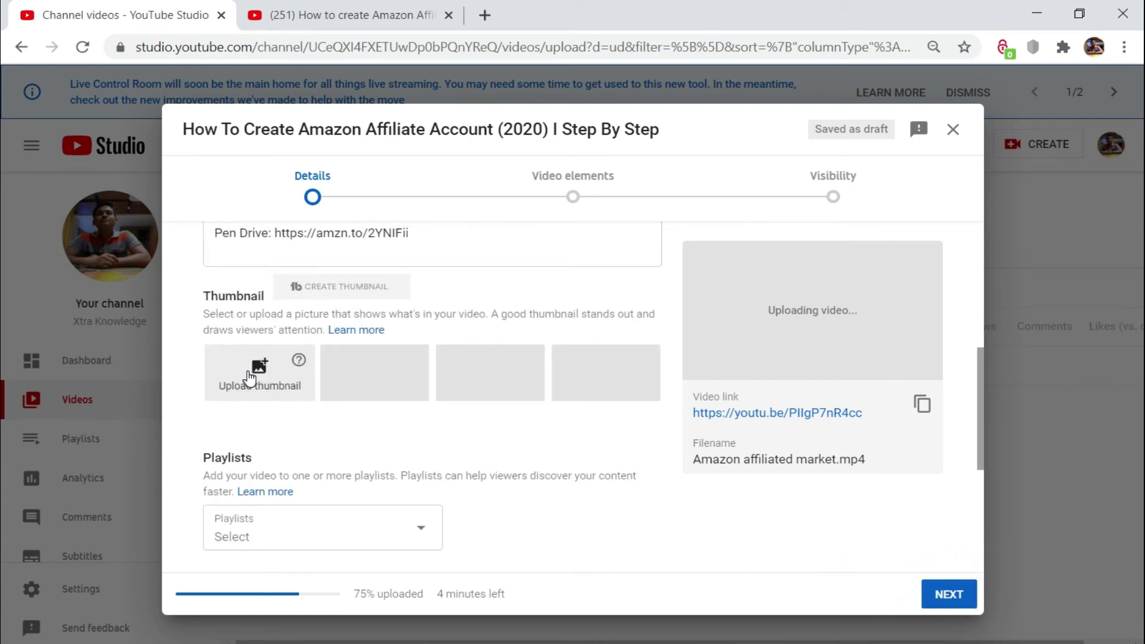
{"action": "left_click", "coordinate": [249, 375]}
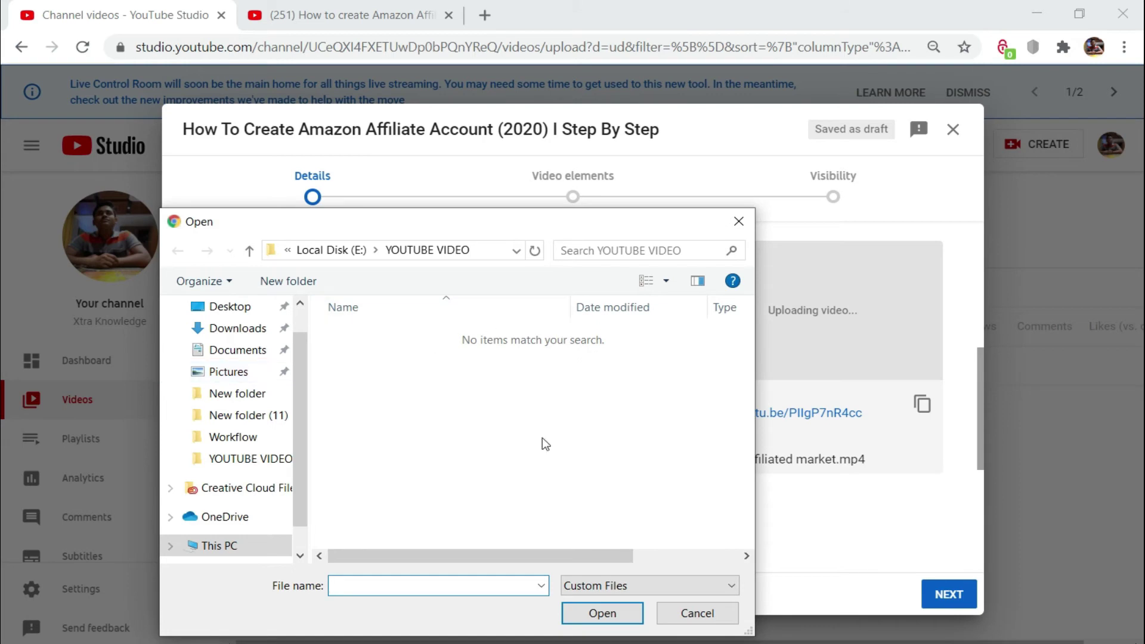
{"action": "left_click", "coordinate": [737, 224]}
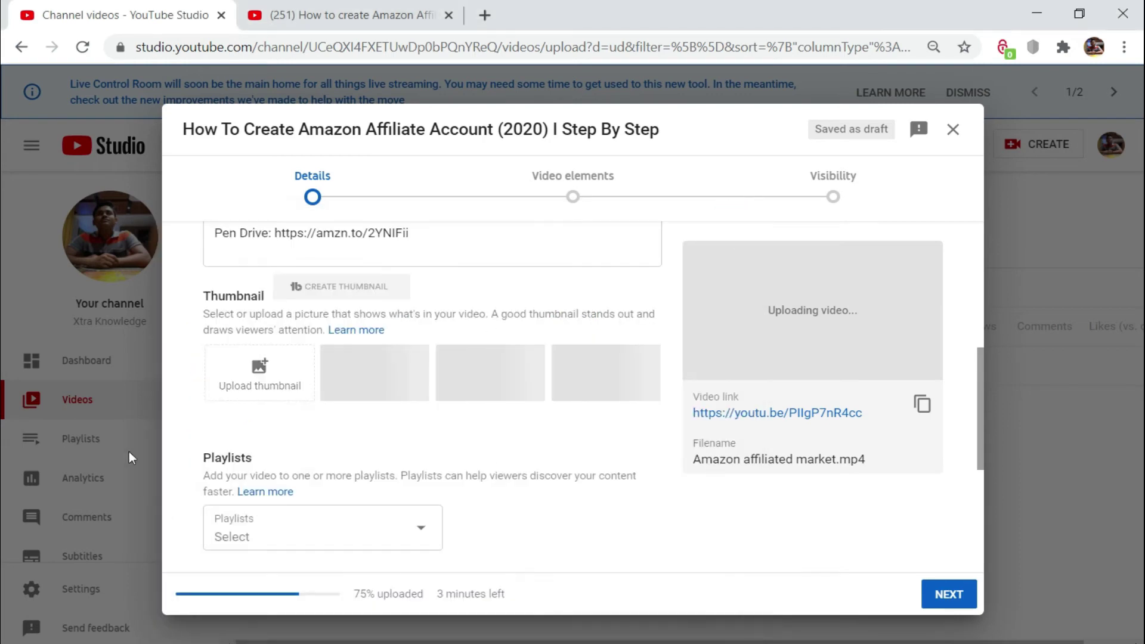
{"action": "scroll", "coordinate": [354, 530], "scroll_direction": "down", "scroll_amount": 1}
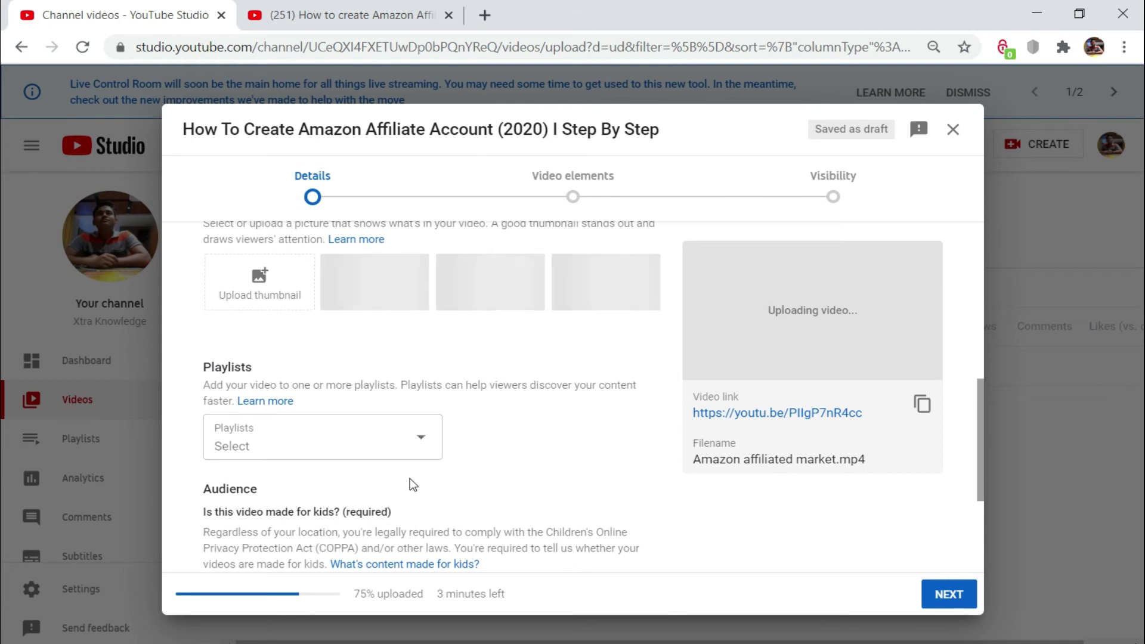
{"action": "scroll", "coordinate": [412, 486], "scroll_direction": "down", "scroll_amount": 2}
{"action": "scroll", "coordinate": [416, 489], "scroll_direction": "down", "scroll_amount": 2}
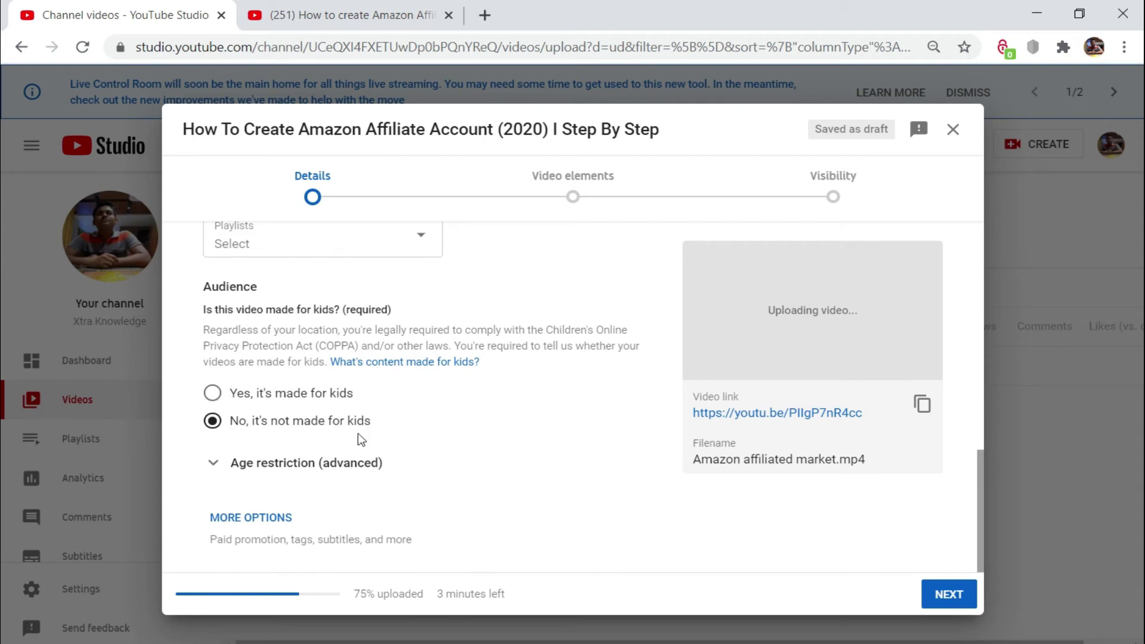
Step: Expand more options and paste the prepared Amazon affiliate tag list into Tags
{"action": "left_click", "coordinate": [241, 524]}
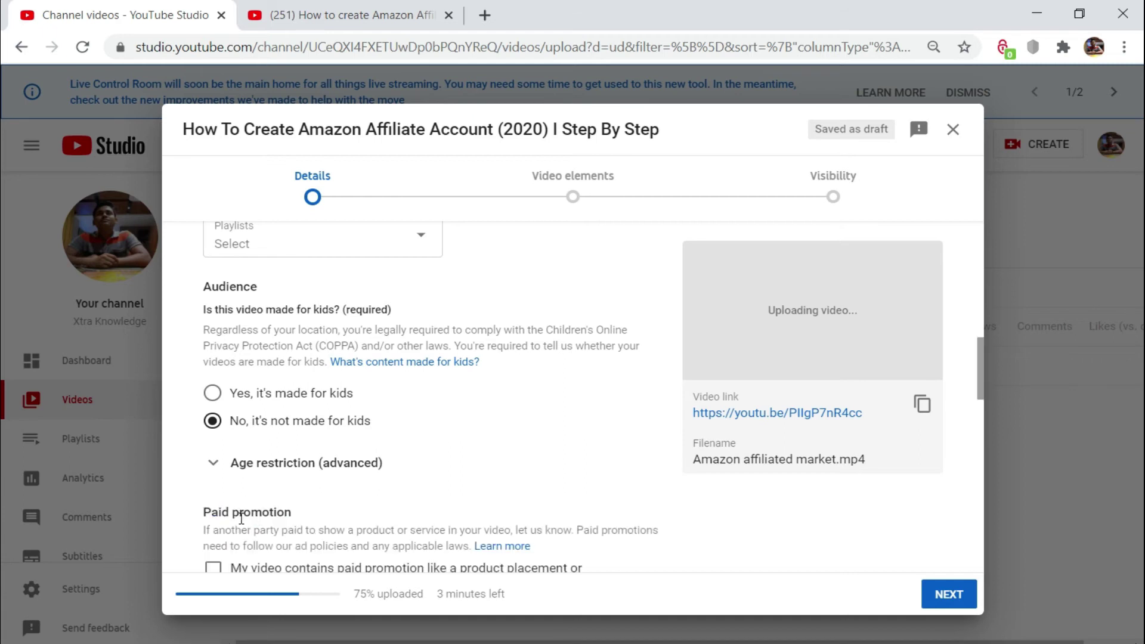
{"action": "scroll", "coordinate": [256, 510], "scroll_direction": "down", "scroll_amount": 6}
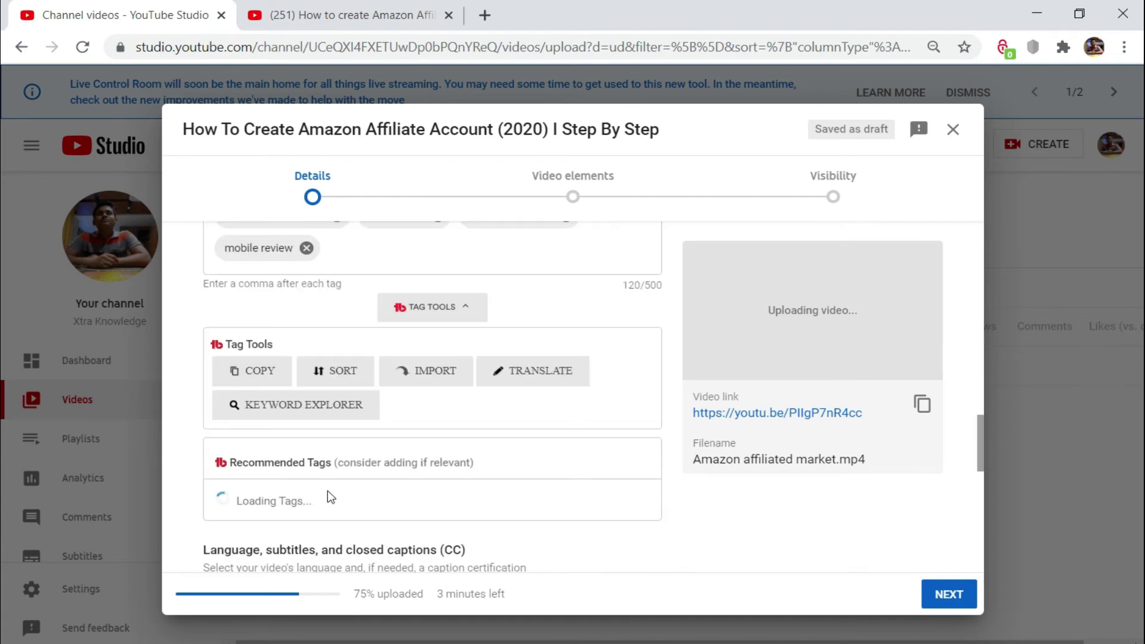
{"action": "scroll", "coordinate": [327, 492], "scroll_direction": "down", "scroll_amount": 3}
{"action": "scroll", "coordinate": [334, 439], "scroll_direction": "up", "scroll_amount": 6}
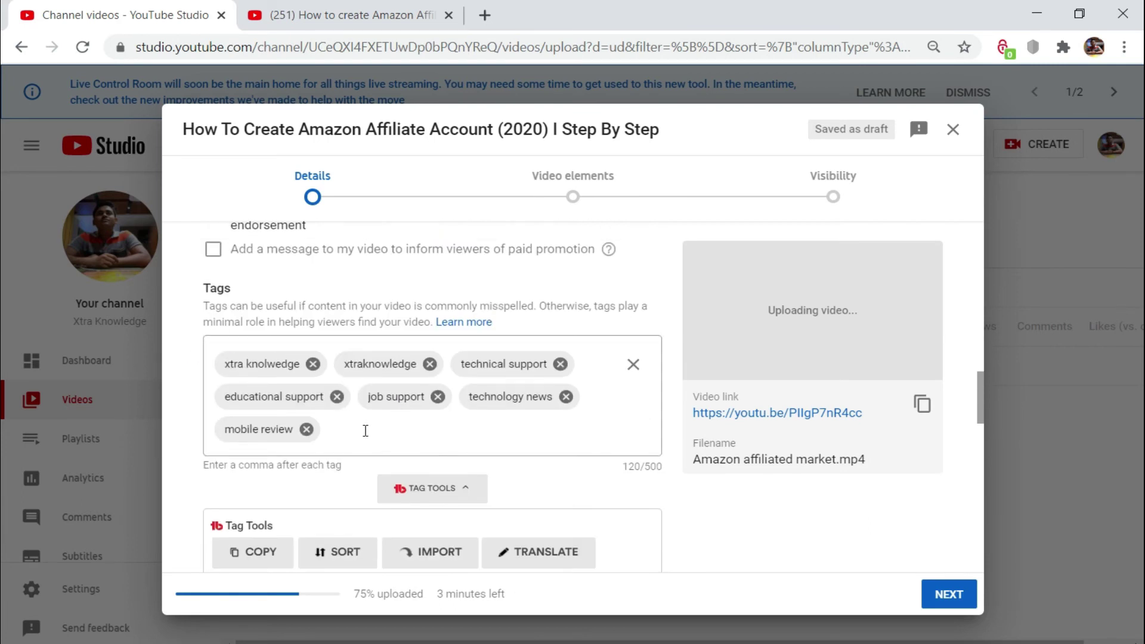
{"action": "scroll", "coordinate": [365, 431], "scroll_direction": "down", "scroll_amount": 2}
{"action": "left_click", "coordinate": [343, 349]}
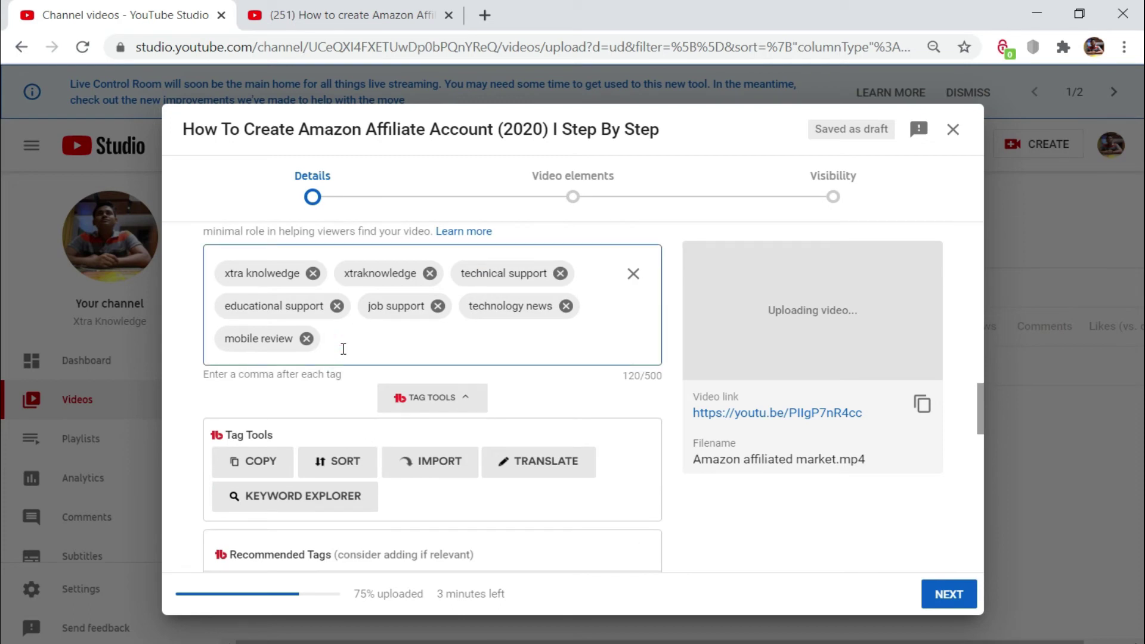
{"action": "type", "text": "amazon affiliate step by step, amazon affiliate program step by step, amazon affiliate marketing, amazon affiliate program, affiliate marketing"}
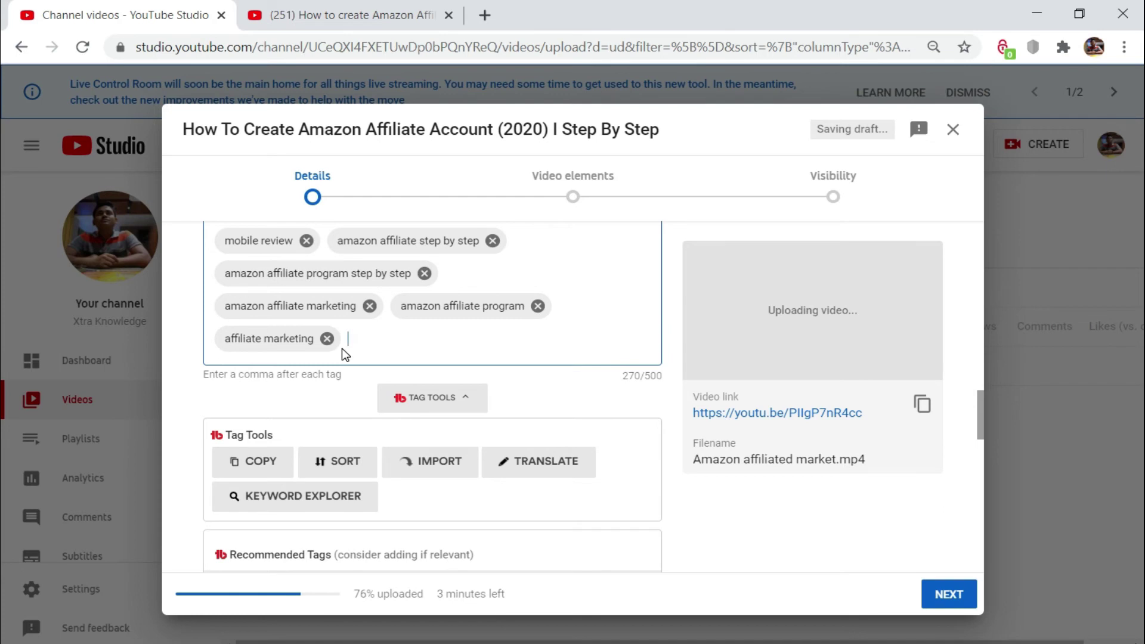
Step: Add the recommended tags 'amazon affiliate' and 'amazon affiliate program'
{"action": "scroll", "coordinate": [358, 358], "scroll_direction": "down", "scroll_amount": 6}
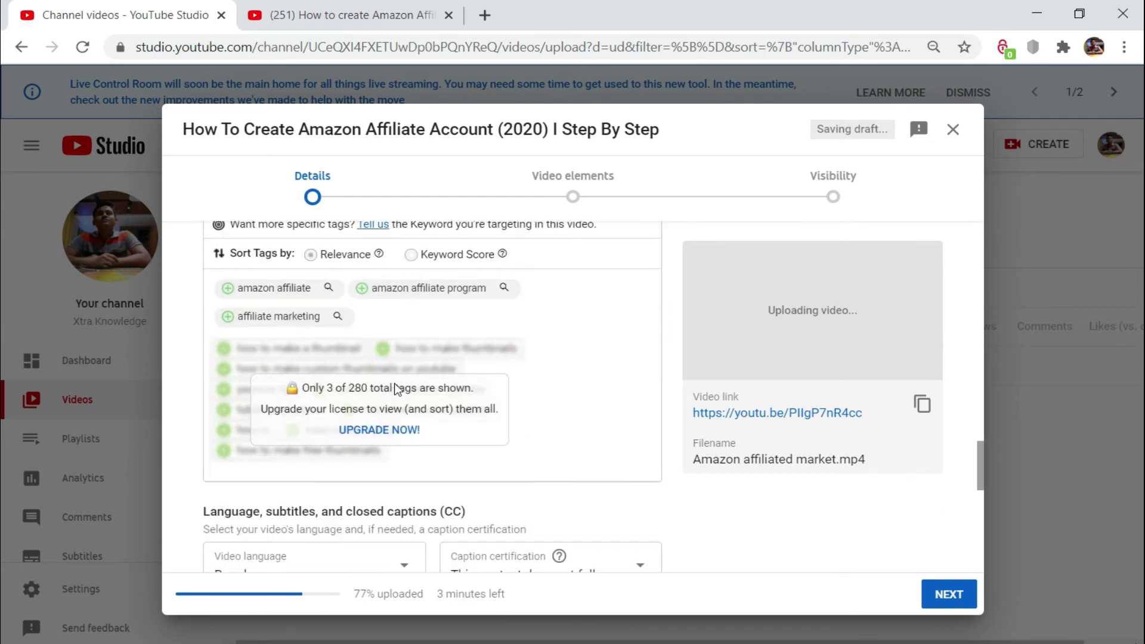
{"action": "scroll", "coordinate": [400, 381], "scroll_direction": "up", "scroll_amount": 2}
{"action": "left_click", "coordinate": [227, 380]}
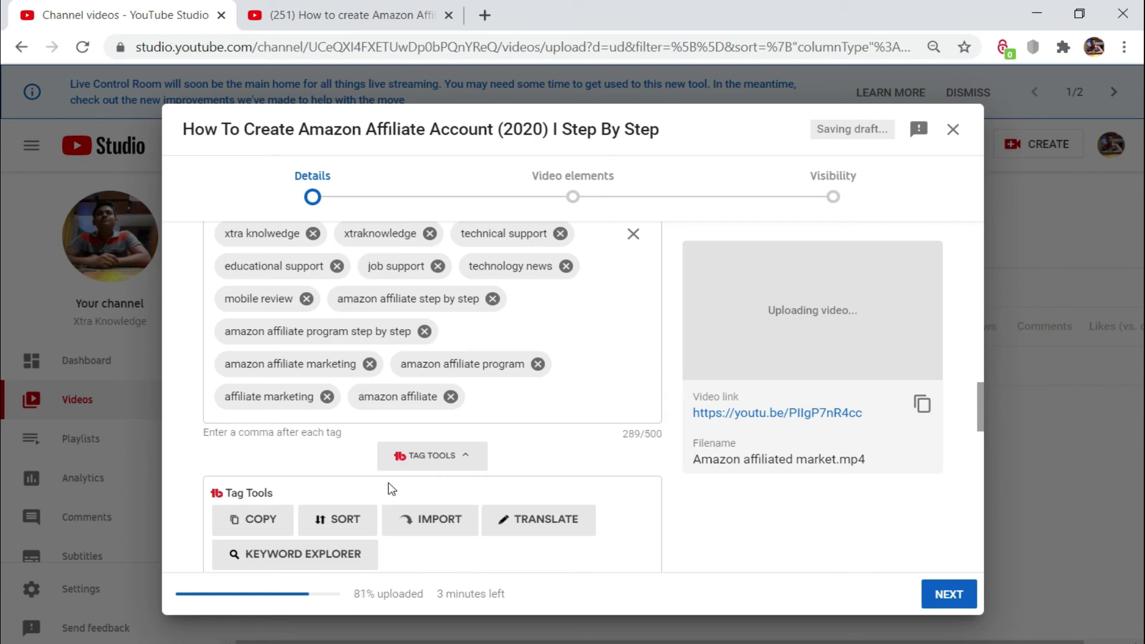
{"action": "scroll", "coordinate": [388, 482], "scroll_direction": "down", "scroll_amount": 5}
{"action": "left_click", "coordinate": [360, 442]}
{"action": "scroll", "coordinate": [230, 477], "scroll_direction": "up", "scroll_amount": 5}
{"action": "scroll", "coordinate": [264, 471], "scroll_direction": "down", "scroll_amount": 3}
{"action": "scroll", "coordinate": [233, 555], "scroll_direction": "up", "scroll_amount": 1}
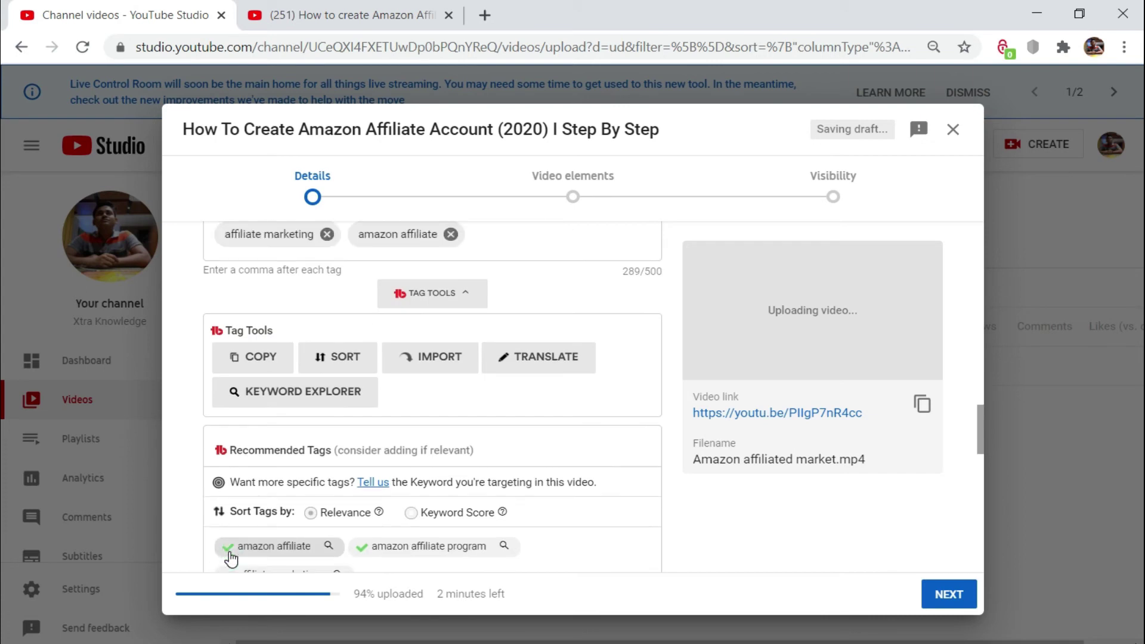
{"action": "scroll", "coordinate": [286, 465], "scroll_direction": "down", "scroll_amount": 2}
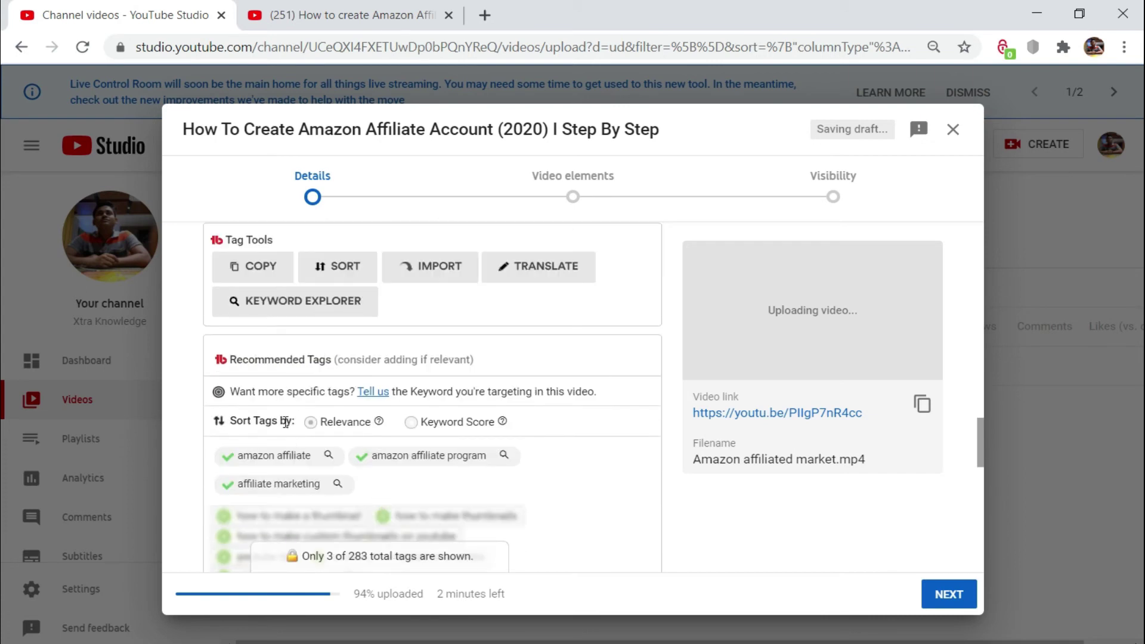
{"action": "scroll", "coordinate": [438, 420], "scroll_direction": "down", "scroll_amount": 5}
{"action": "scroll", "coordinate": [439, 420], "scroll_direction": "up", "scroll_amount": 15}
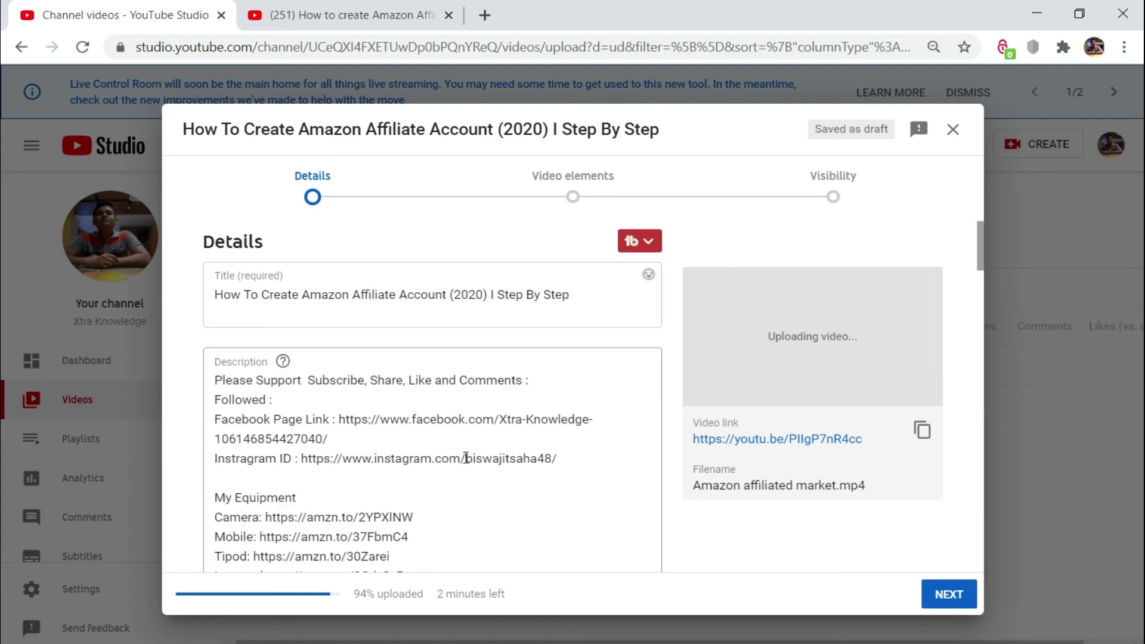
{"action": "scroll", "coordinate": [466, 458], "scroll_direction": "down", "scroll_amount": 12}
{"action": "scroll", "coordinate": [486, 449], "scroll_direction": "down", "scroll_amount": 5}
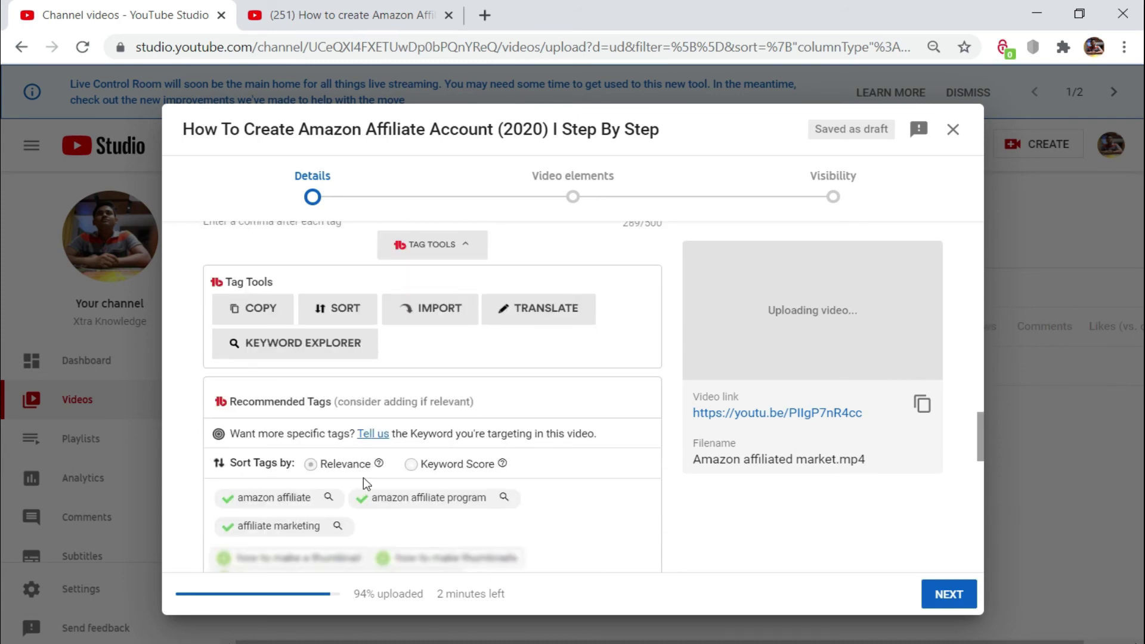
{"action": "scroll", "coordinate": [365, 476], "scroll_direction": "down", "scroll_amount": 6}
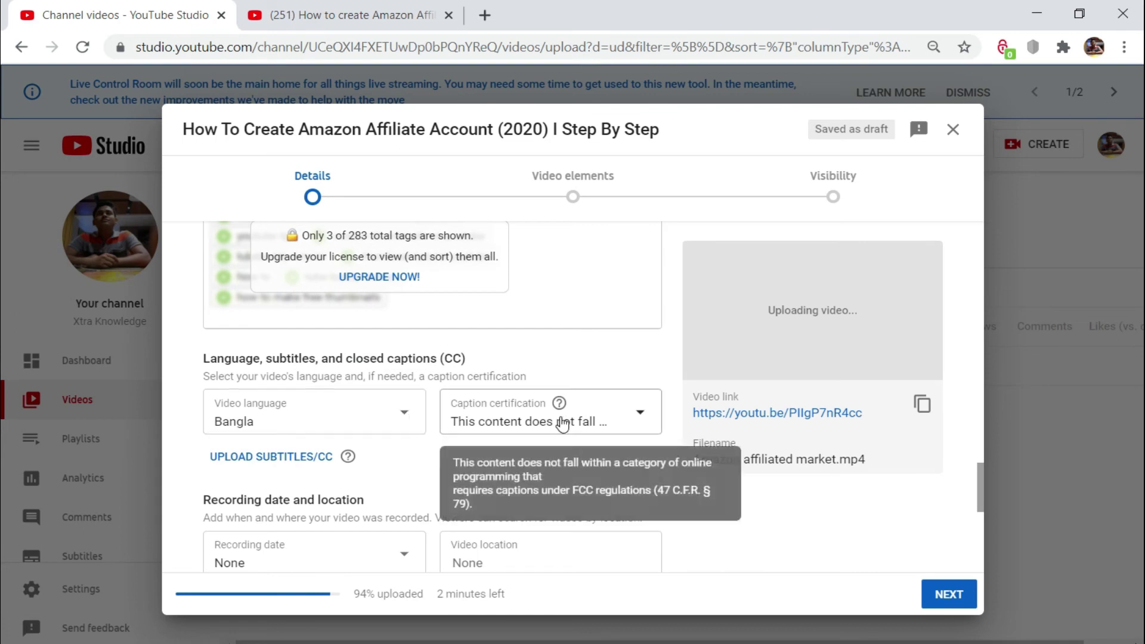
{"action": "scroll", "coordinate": [563, 423], "scroll_direction": "down", "scroll_amount": 3}
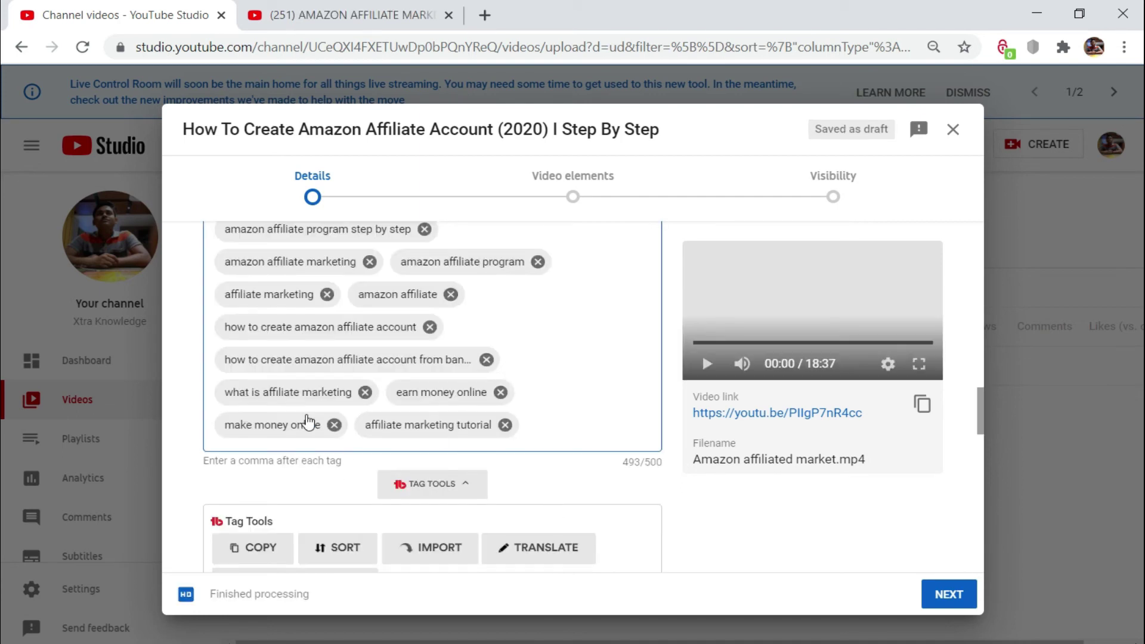
{"action": "scroll", "coordinate": [448, 382], "scroll_direction": "up", "scroll_amount": 5}
{"action": "scroll", "coordinate": [449, 383], "scroll_direction": "up", "scroll_amount": 10}
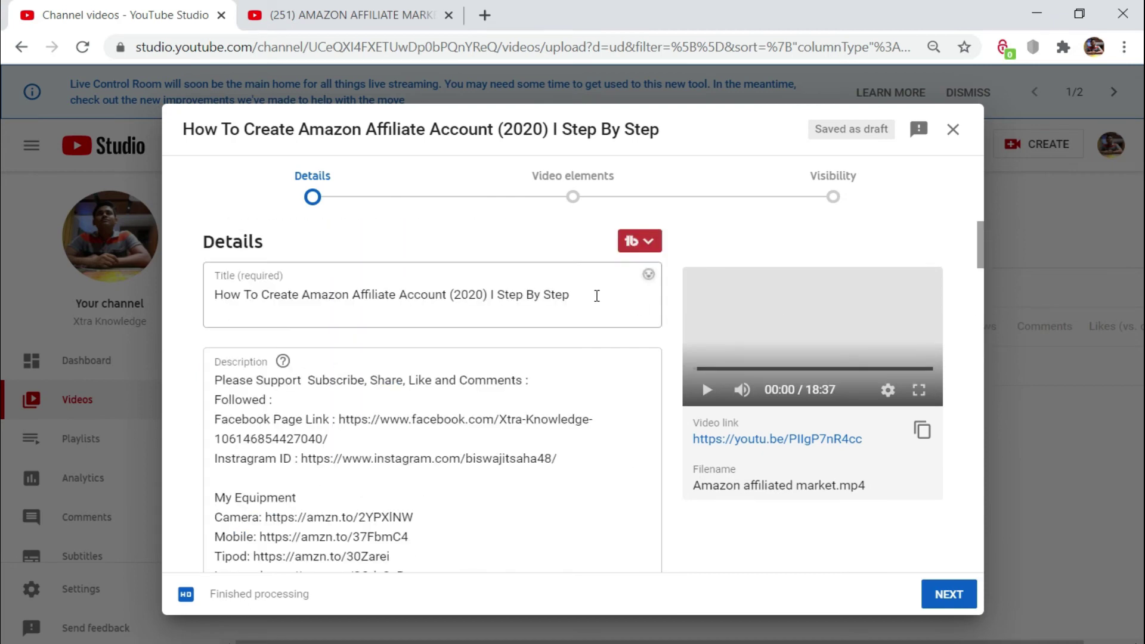
{"action": "scroll", "coordinate": [585, 366], "scroll_direction": "down", "scroll_amount": 12}
{"action": "scroll", "coordinate": [553, 372], "scroll_direction": "down", "scroll_amount": 10}
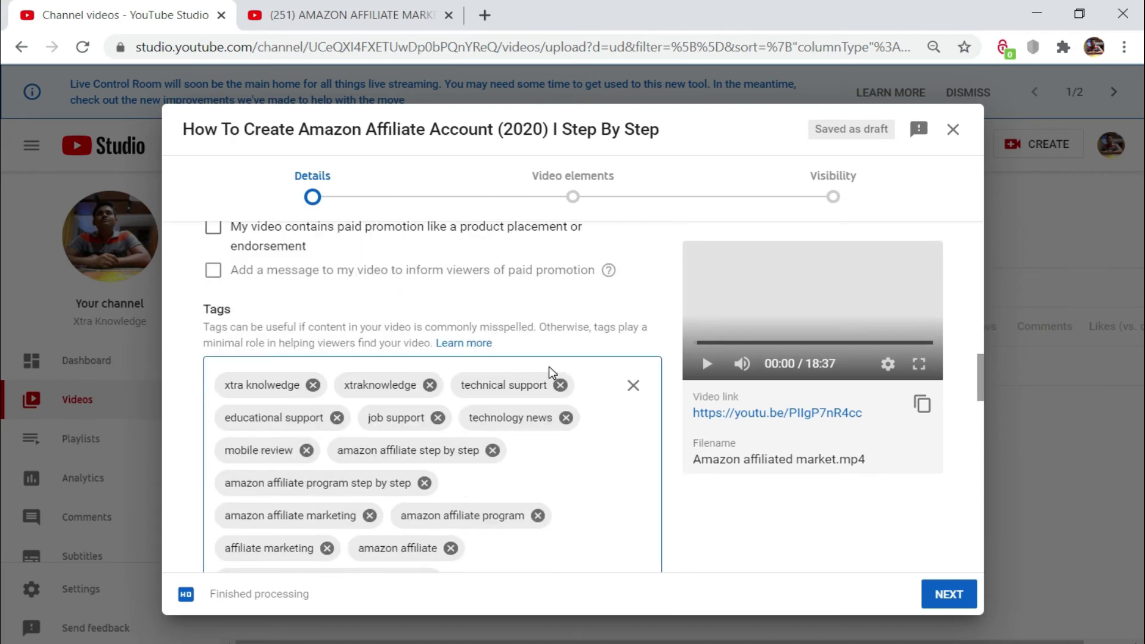
{"action": "scroll", "coordinate": [549, 376], "scroll_direction": "down", "scroll_amount": 10}
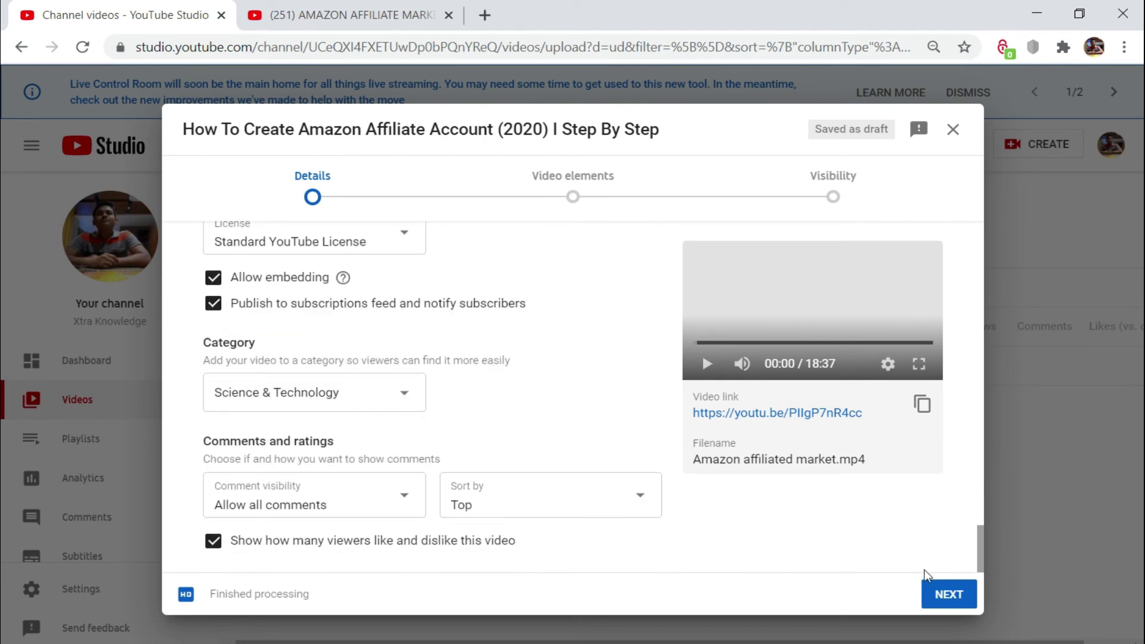
{"action": "scroll", "coordinate": [479, 449], "scroll_direction": "up", "scroll_amount": 5}
{"action": "scroll", "coordinate": [479, 448], "scroll_direction": "up", "scroll_amount": 10}
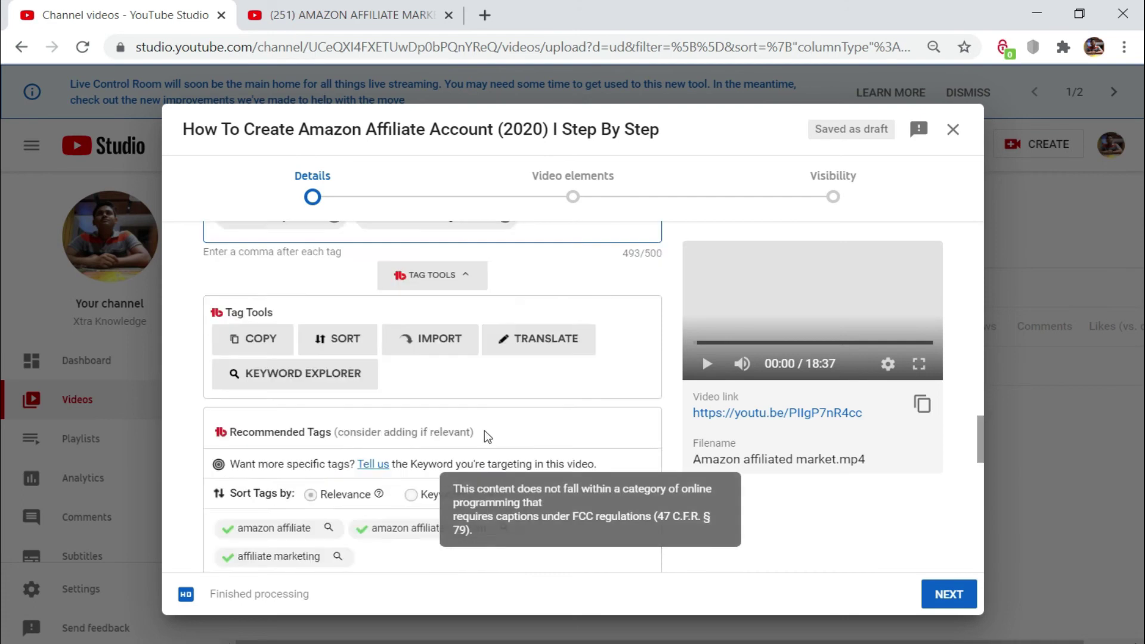
{"action": "scroll", "coordinate": [497, 423], "scroll_direction": "up", "scroll_amount": 10}
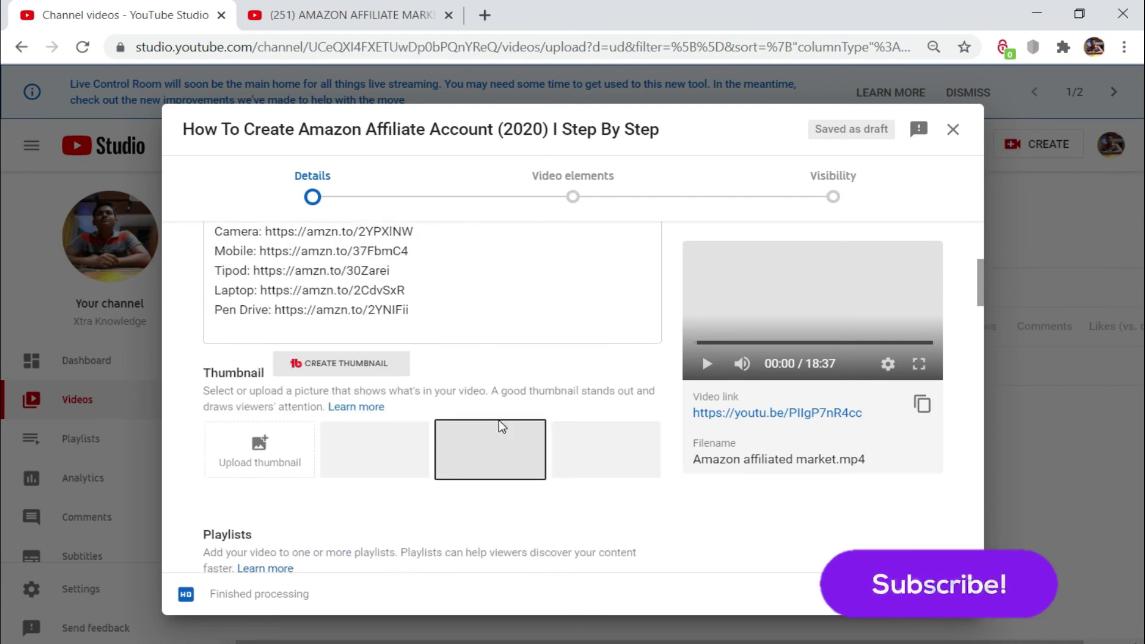
Step: Put #AmazonAffiliate and #Onlineearning on separate description lines, with a blank line above them
{"action": "left_click", "coordinate": [341, 458]}
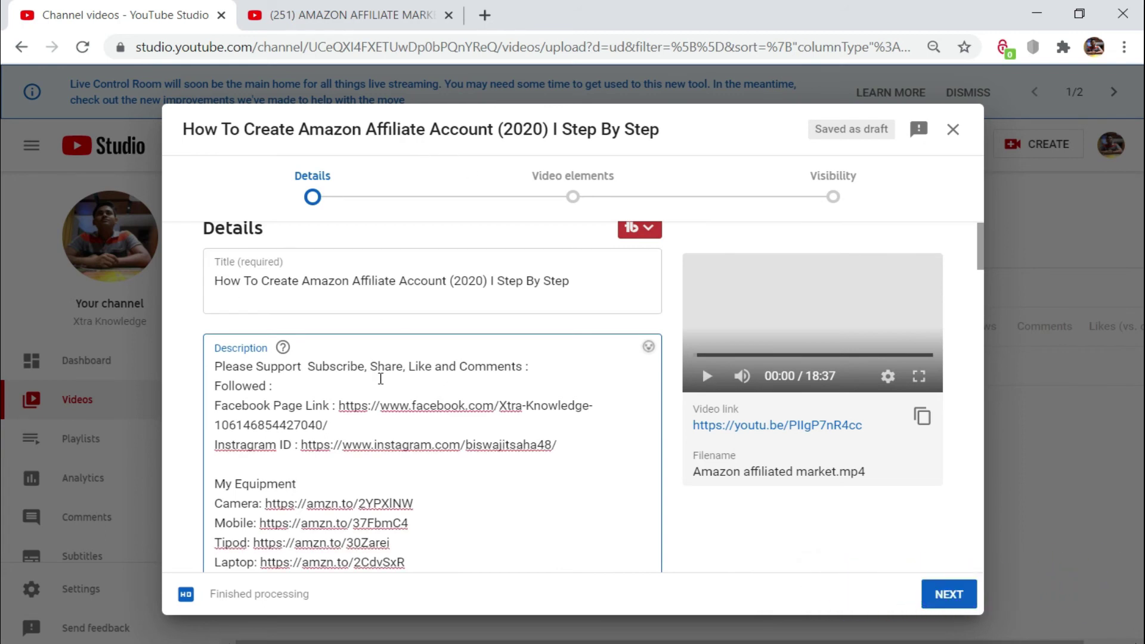
{"action": "key", "text": "Return"}
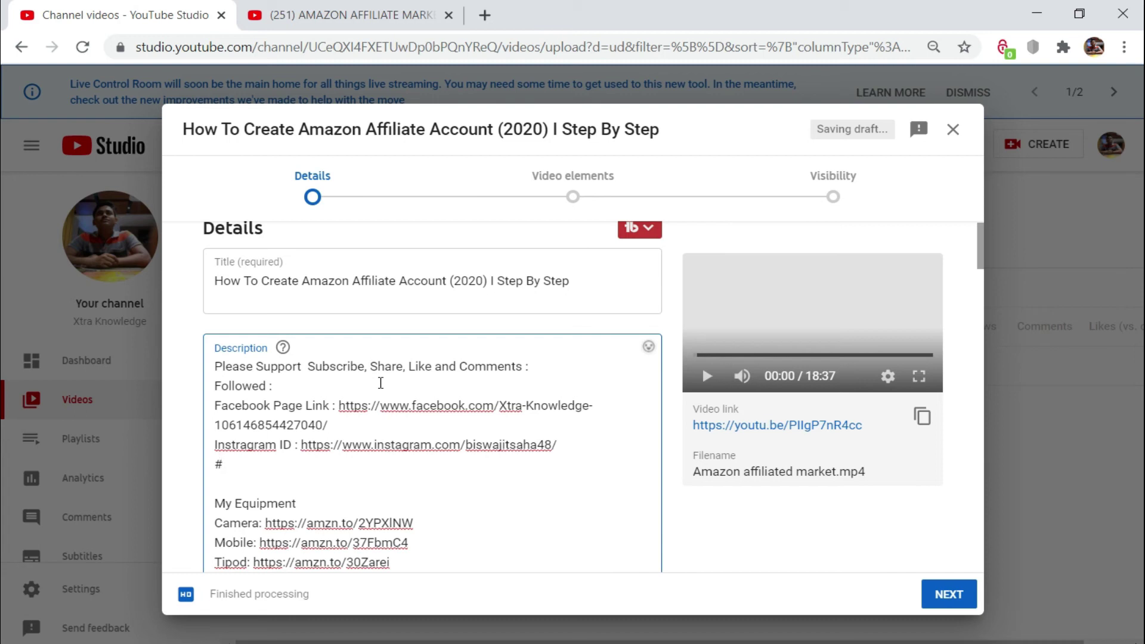
{"action": "type", "text": "mazonAffilited"}
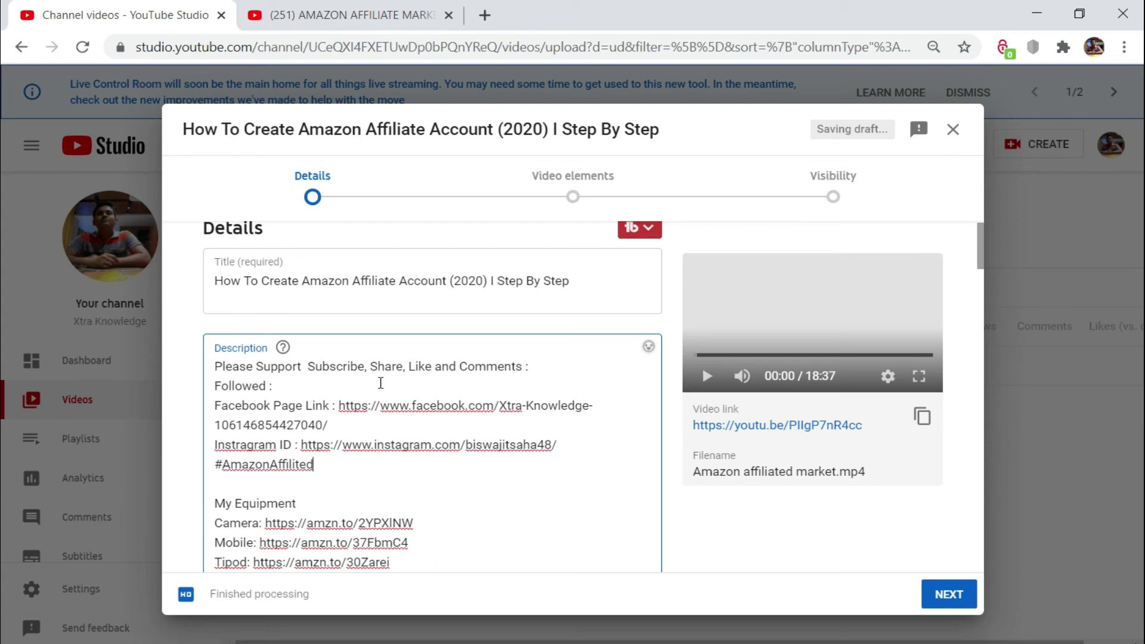
{"action": "key", "text": "BackSpace"}
{"action": "key", "text": "BackSpace"}
{"action": "key", "text": "Return"}
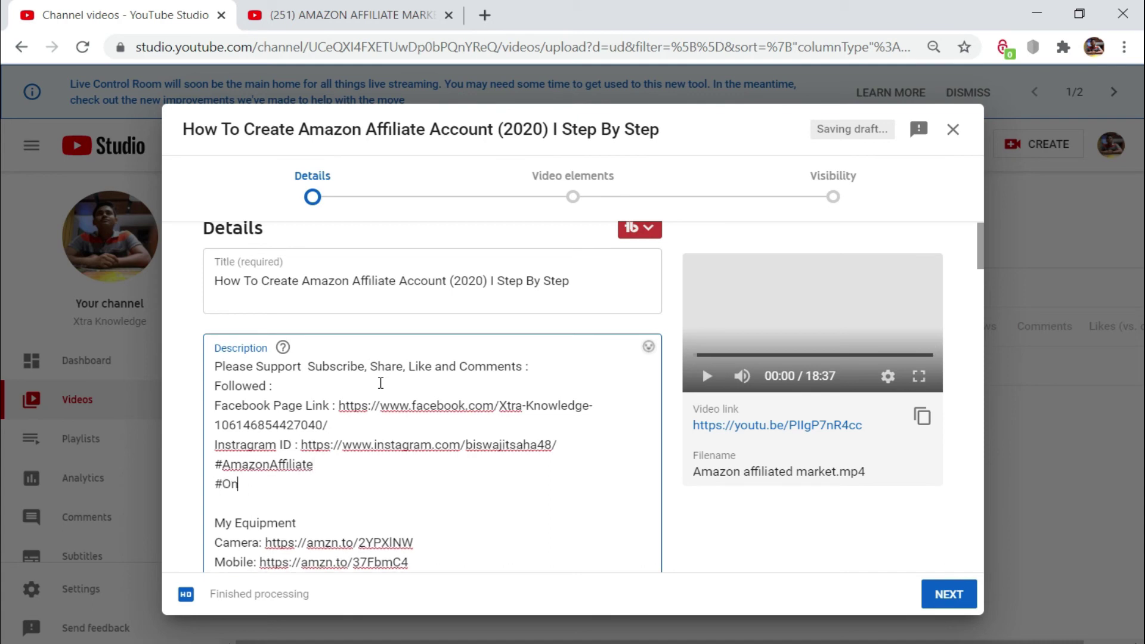
{"action": "type", "text": "#Onlineearning"}
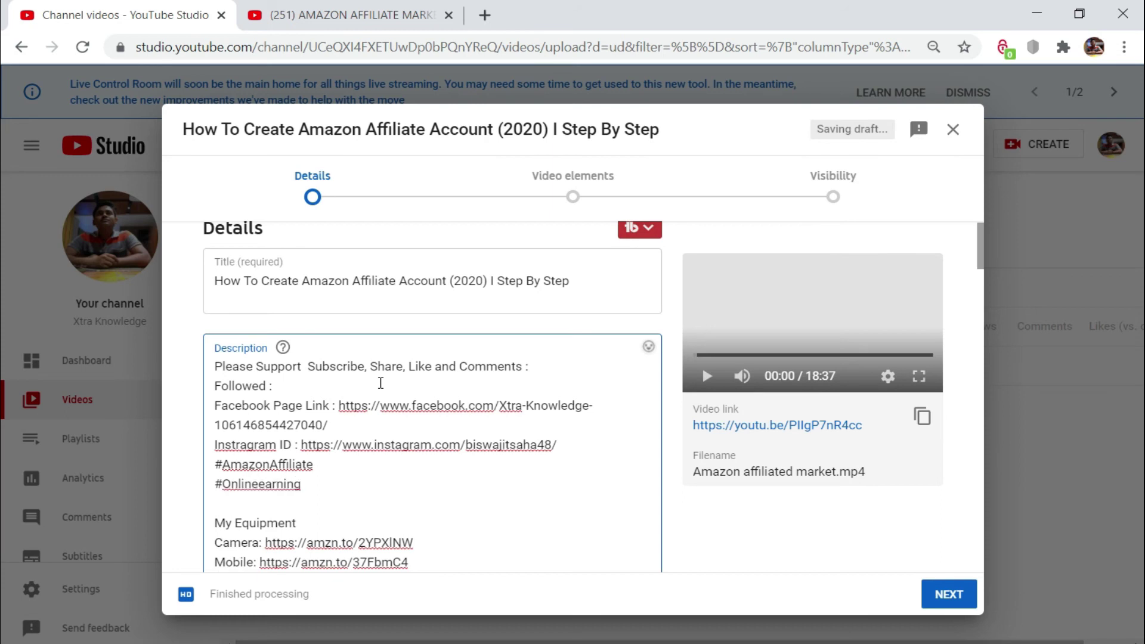
{"action": "key", "text": "BackSpace"}
{"action": "type", "text": "g"}
{"action": "left_click", "coordinate": [215, 464]}
{"action": "key", "text": "Return"}
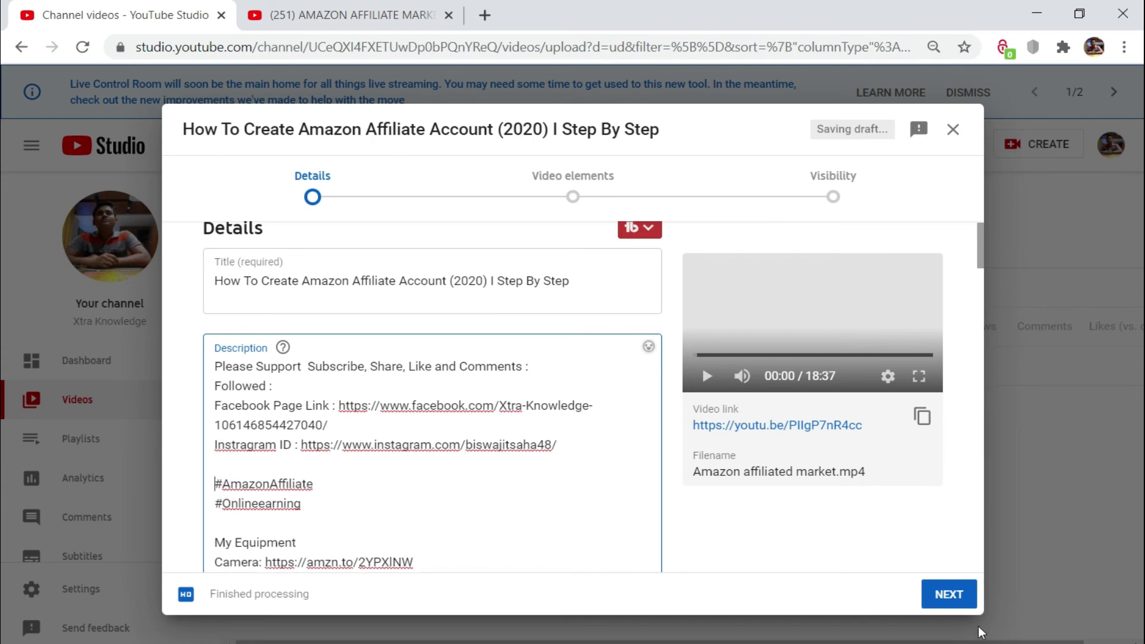
Step: Import the latest video's end screen (subscribe, video, Facebook New Tricks playlist) and save it
{"action": "left_click", "coordinate": [954, 600]}
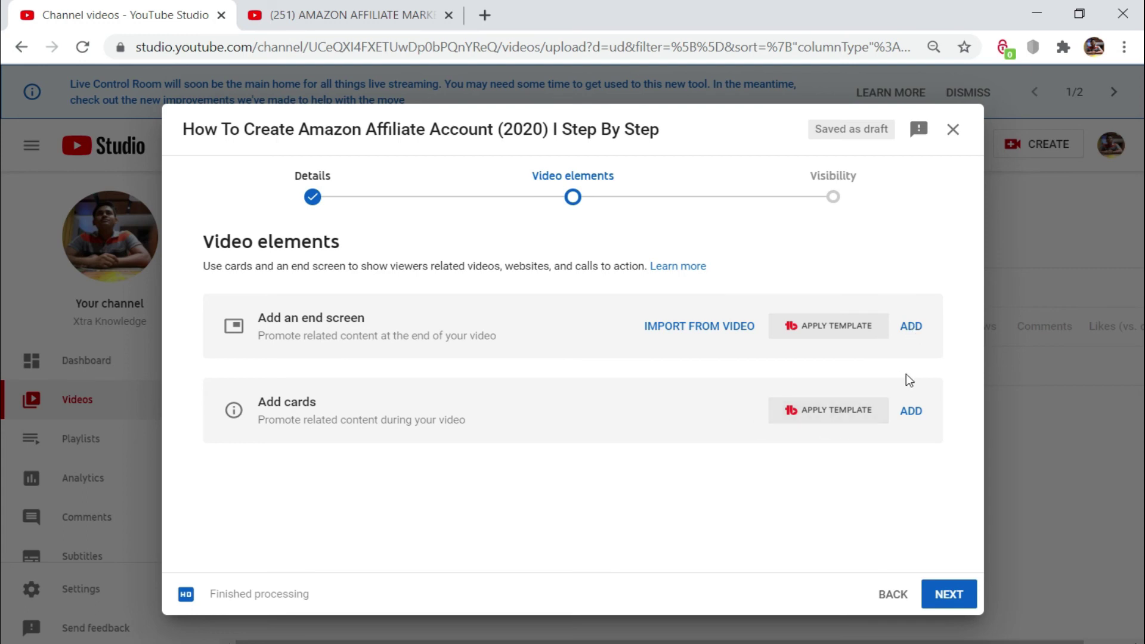
{"action": "left_click", "coordinate": [914, 330]}
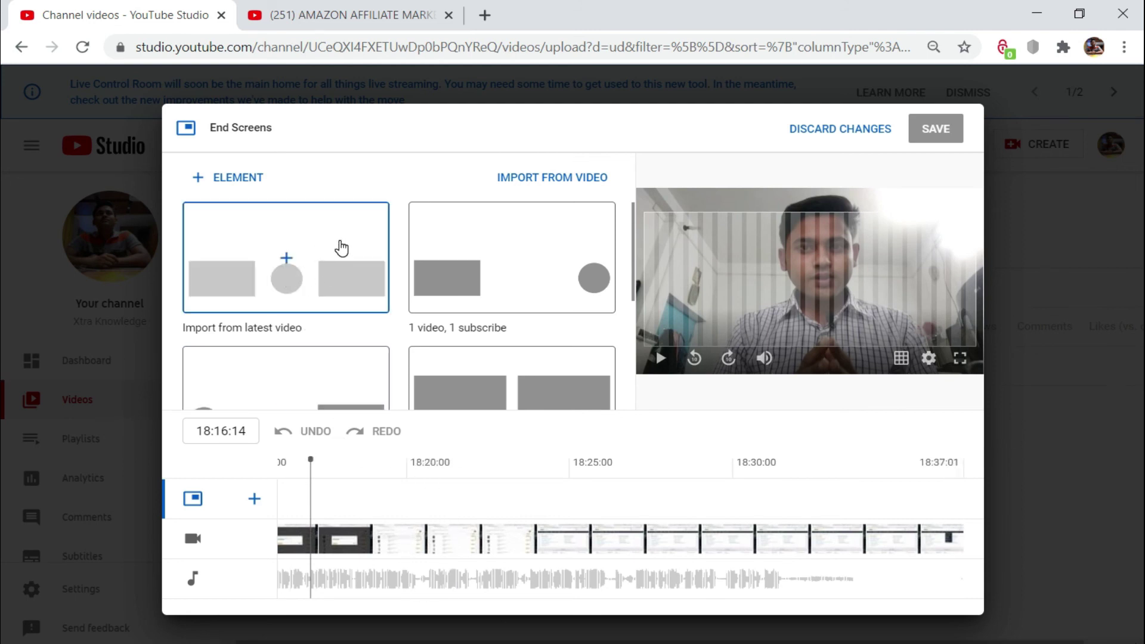
{"action": "left_click", "coordinate": [341, 248]}
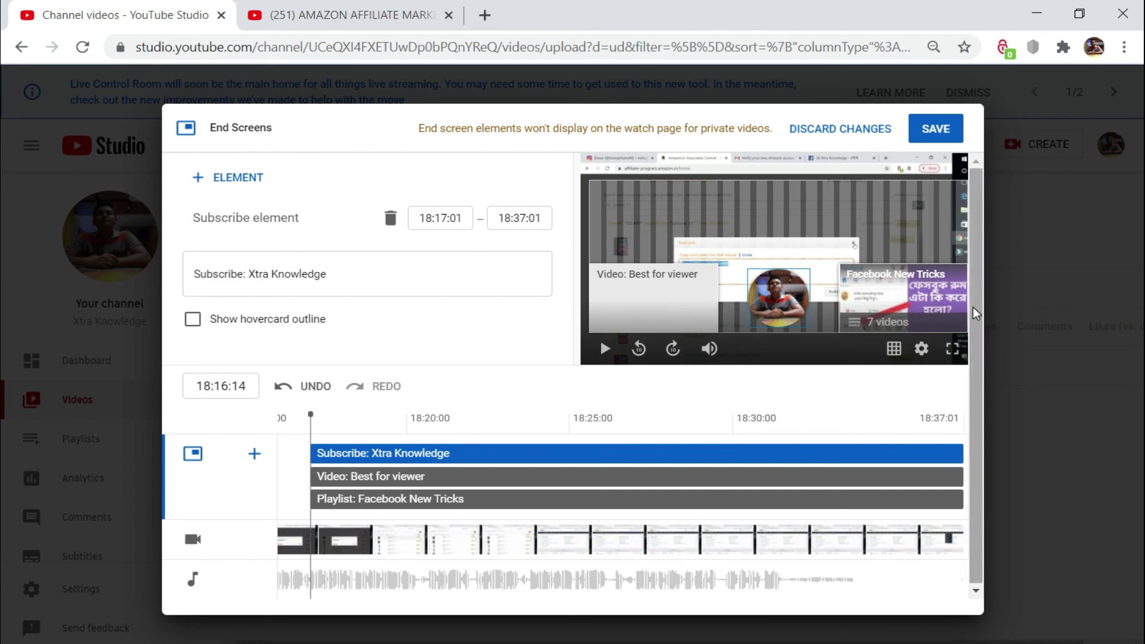
{"action": "left_click", "coordinate": [947, 132]}
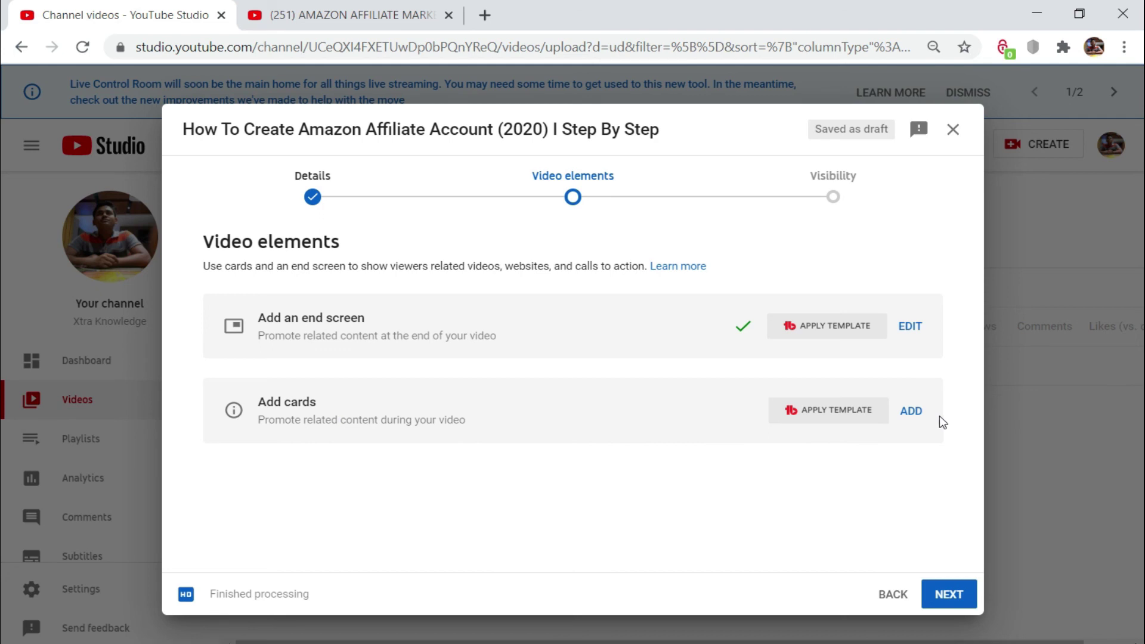
Step: Discard the cards editor without adding cards and proceed to the Visibility step
{"action": "left_click", "coordinate": [911, 412]}
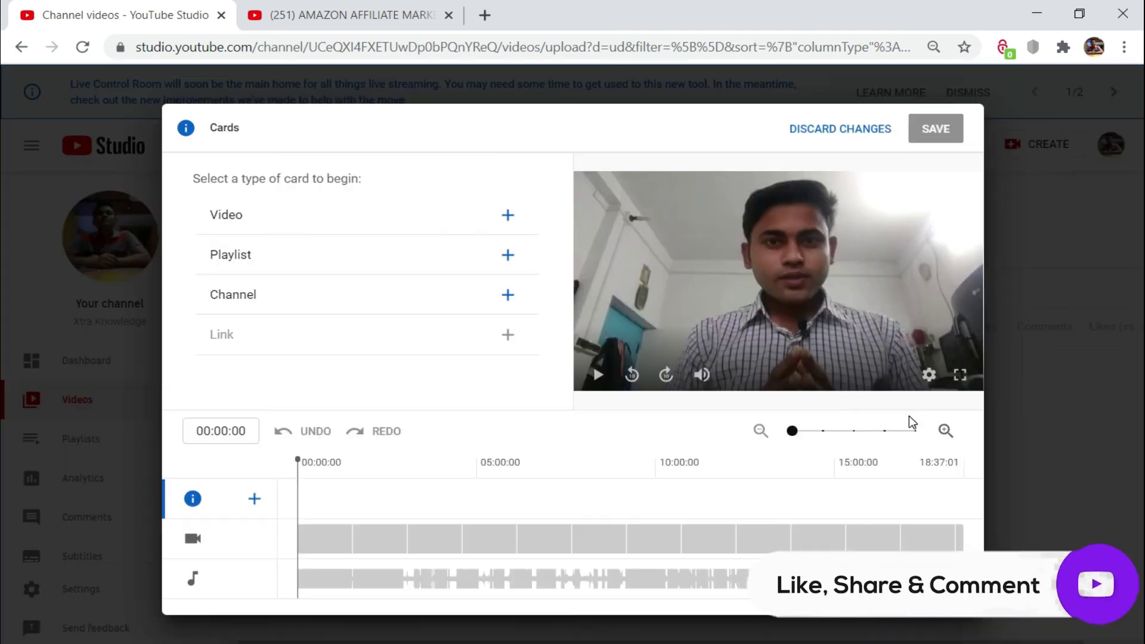
{"action": "left_click", "coordinate": [301, 460]}
{"action": "left_click_drag", "start_coordinate": [301, 461], "coordinate": [442, 459]}
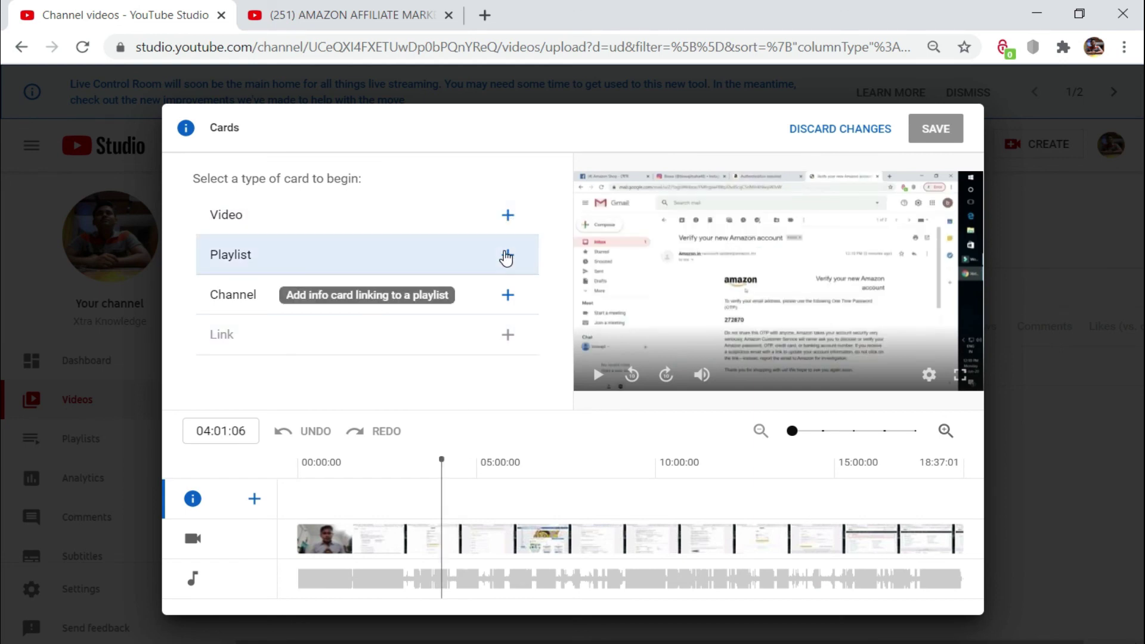
{"action": "left_click", "coordinate": [845, 132]}
{"action": "left_click", "coordinate": [946, 596]}
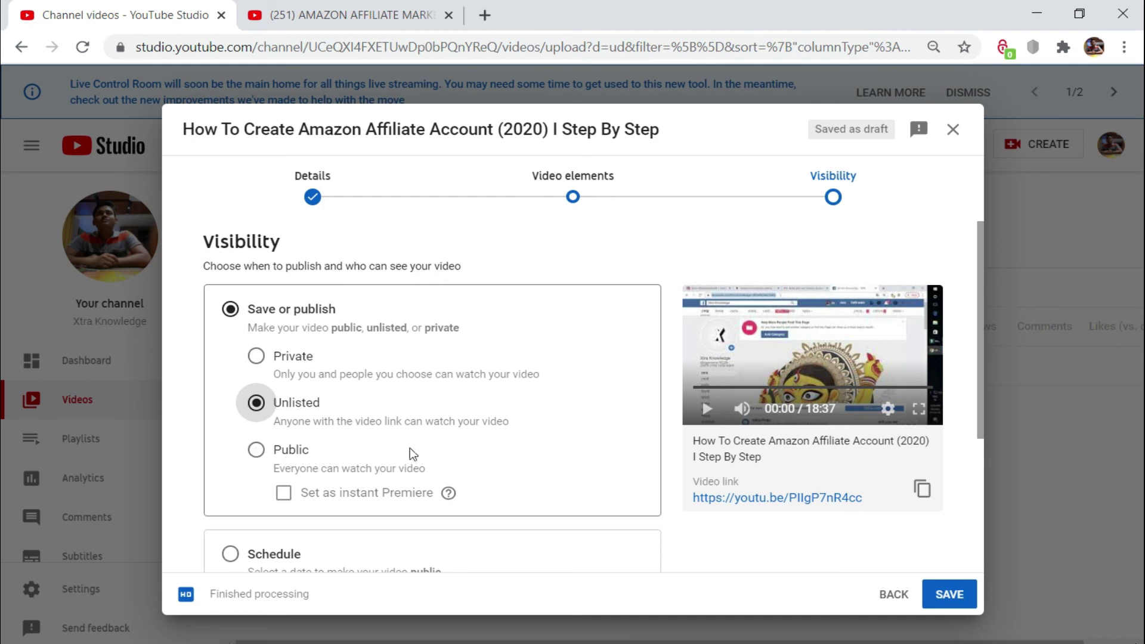
{"action": "scroll", "coordinate": [453, 455], "scroll_direction": "down", "scroll_amount": 2}
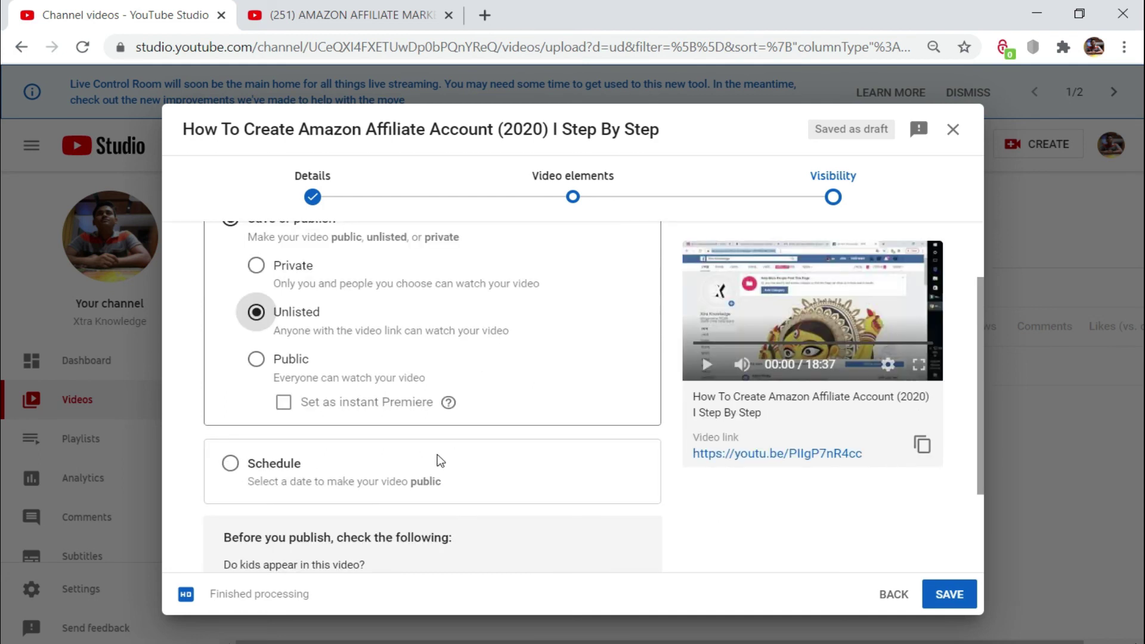
{"action": "left_click", "coordinate": [231, 464]}
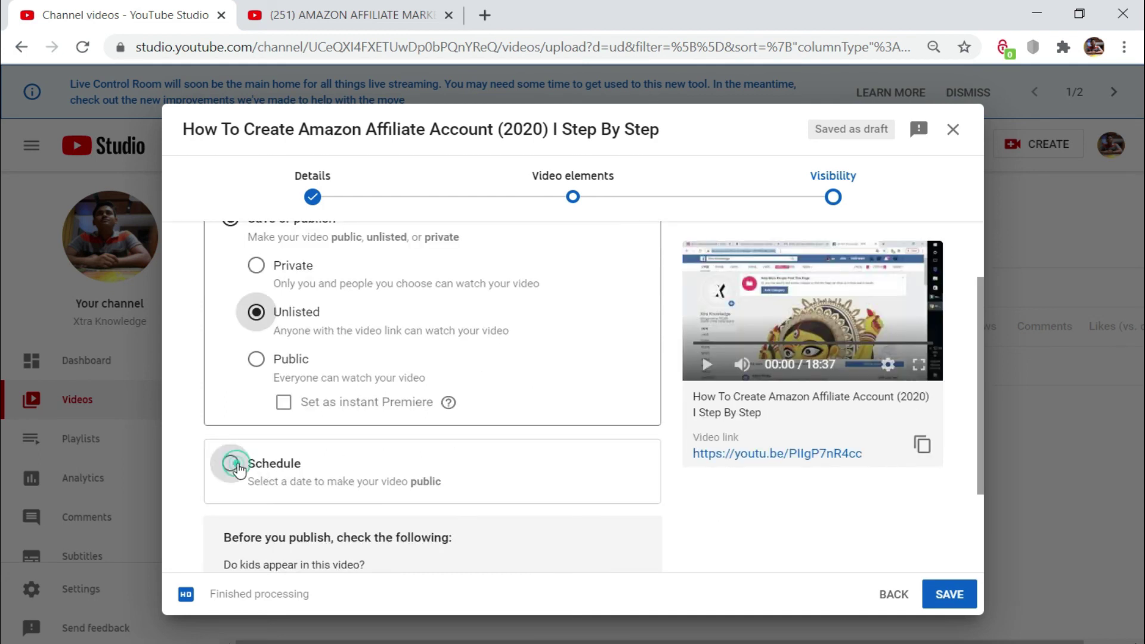
{"action": "left_click", "coordinate": [346, 441]}
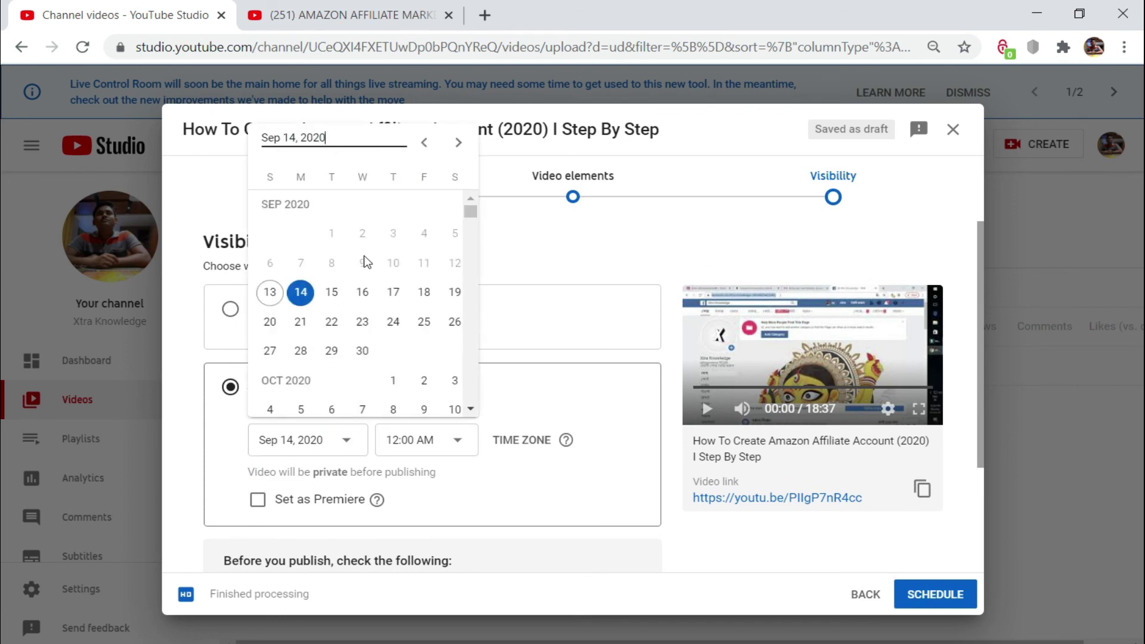
{"action": "left_click", "coordinate": [516, 362]}
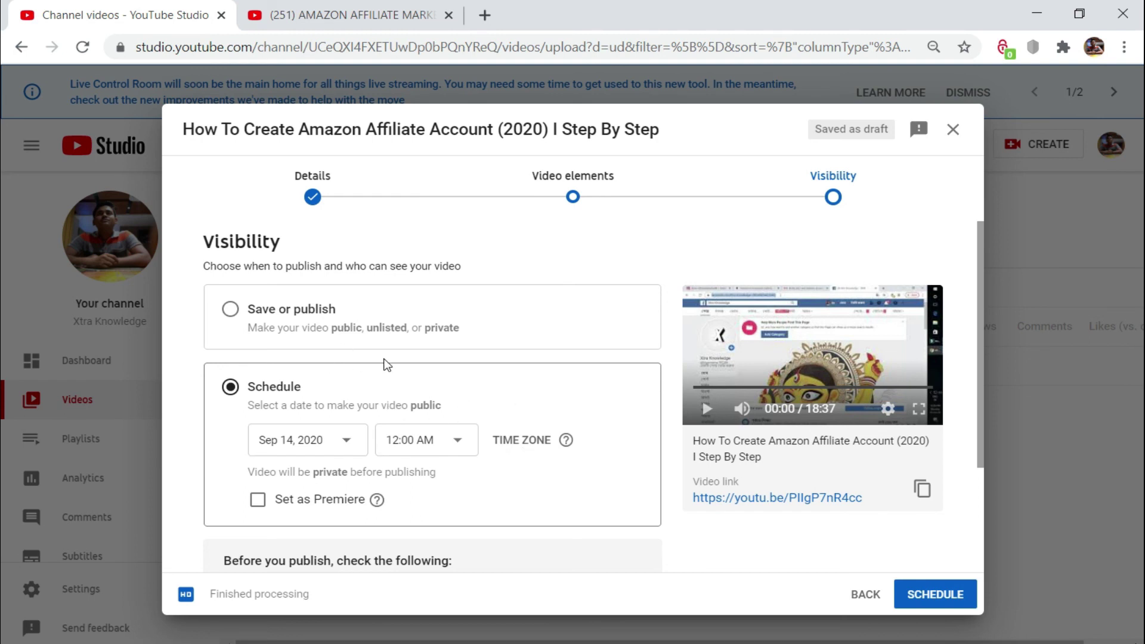
{"action": "scroll", "coordinate": [410, 378], "scroll_direction": "down", "scroll_amount": 3}
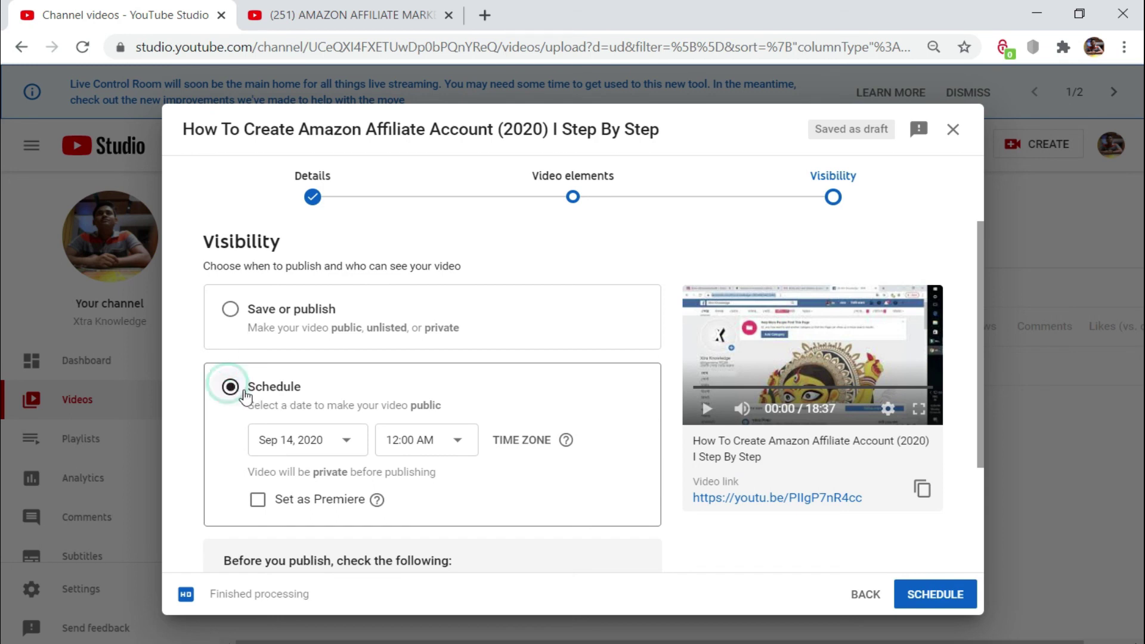
{"action": "left_click", "coordinate": [229, 309]}
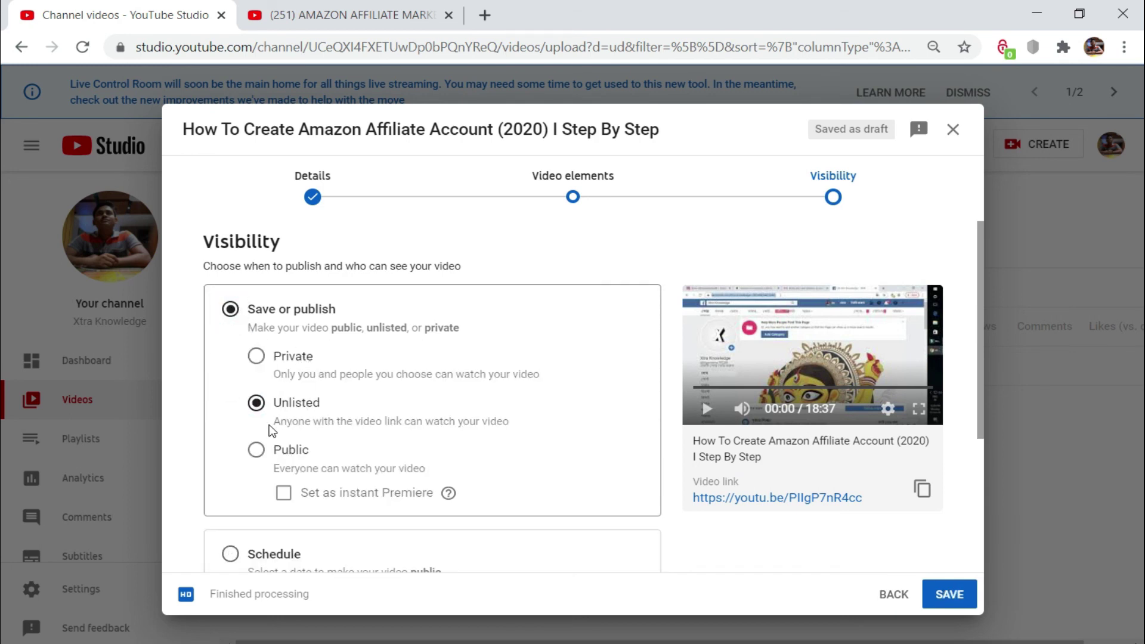
Step: Save the video as Unlisted and close the Video published confirmation
{"action": "left_click", "coordinate": [947, 596]}
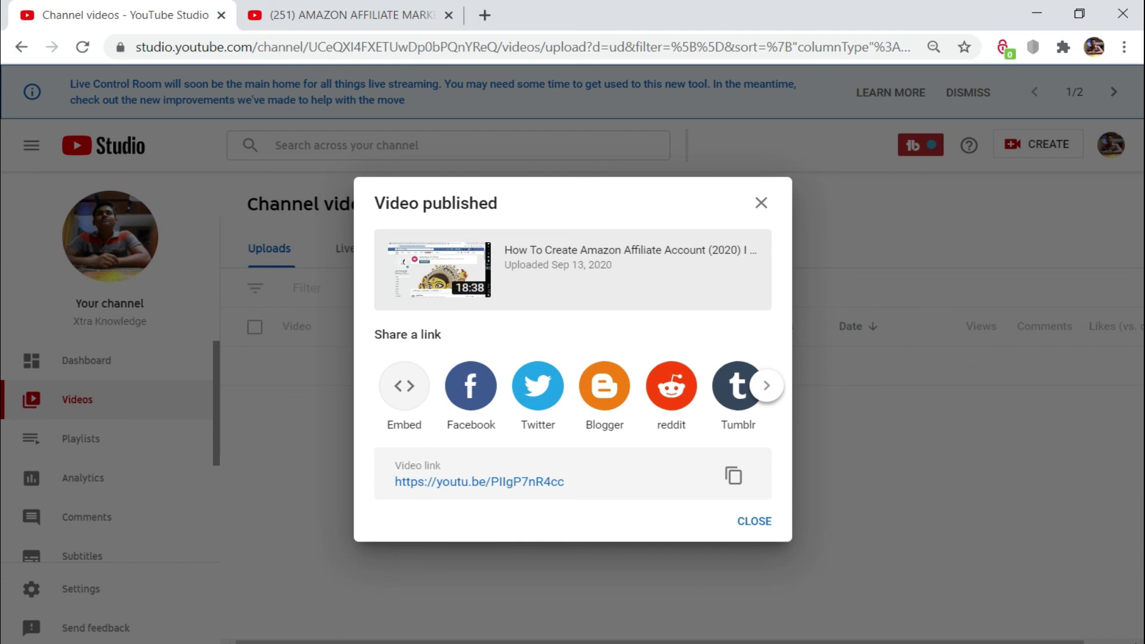
{"action": "left_click", "coordinate": [755, 522]}
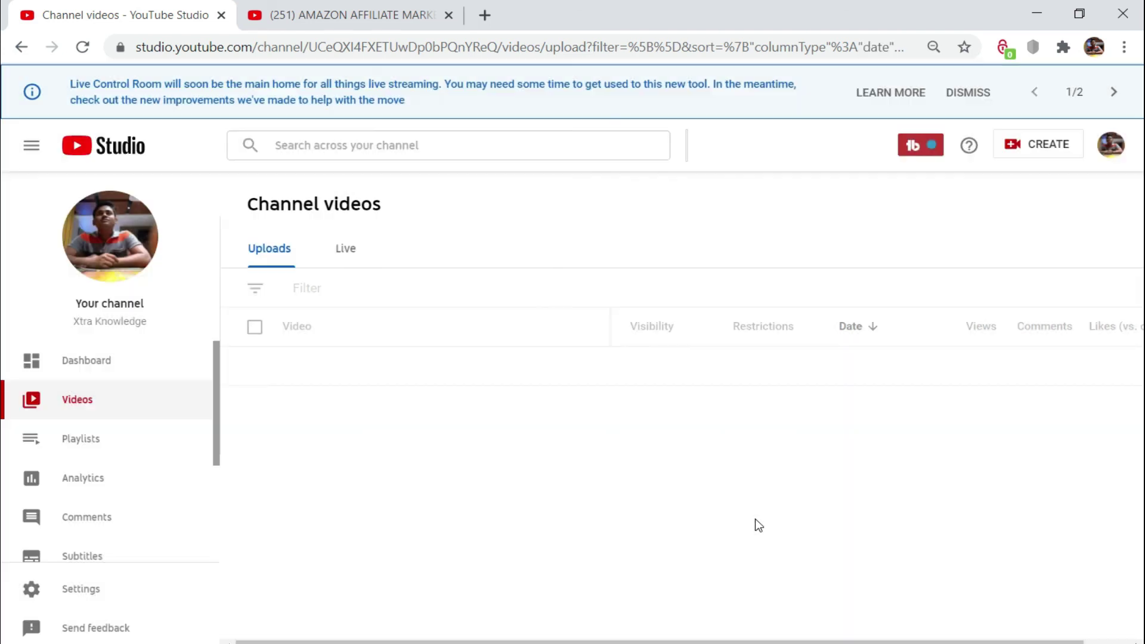